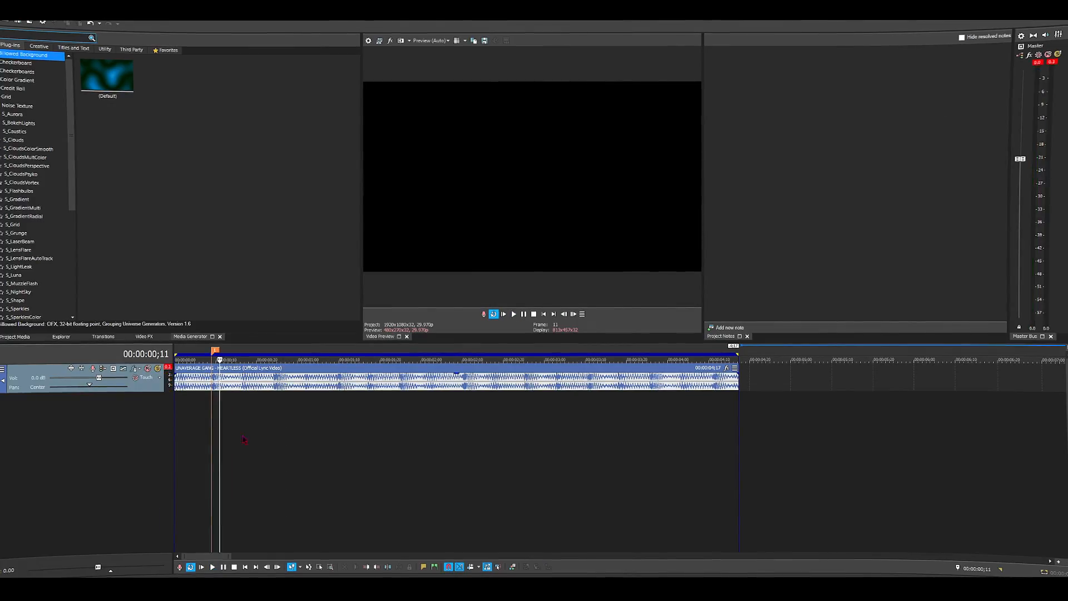
- Play the HEARTLESS audio track and place timeline markers on its successive beats
{"action": "key", "text": "m"}
{"action": "key", "text": "m"}
{"action": "key", "text": "m"}
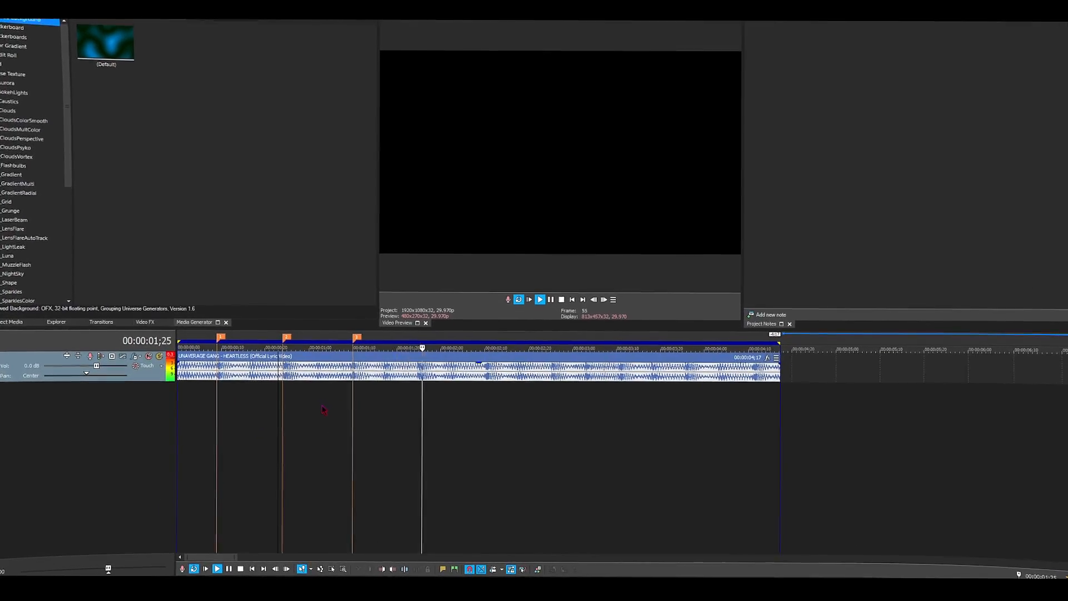
{"action": "key", "text": "m"}
{"action": "key", "text": "m"}
{"action": "key", "text": "m"}
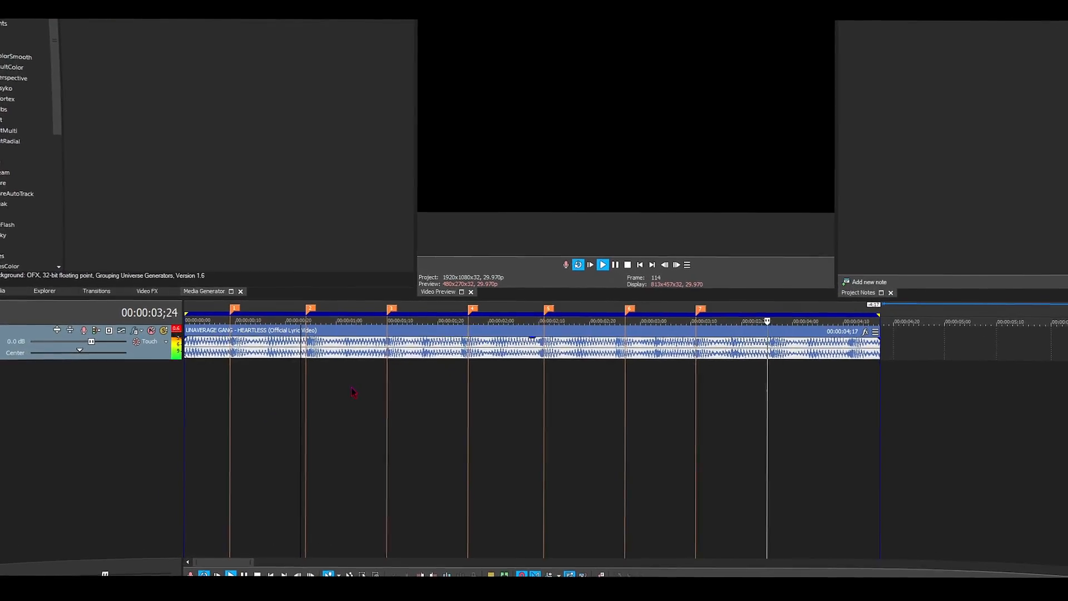
{"action": "key", "text": "m"}
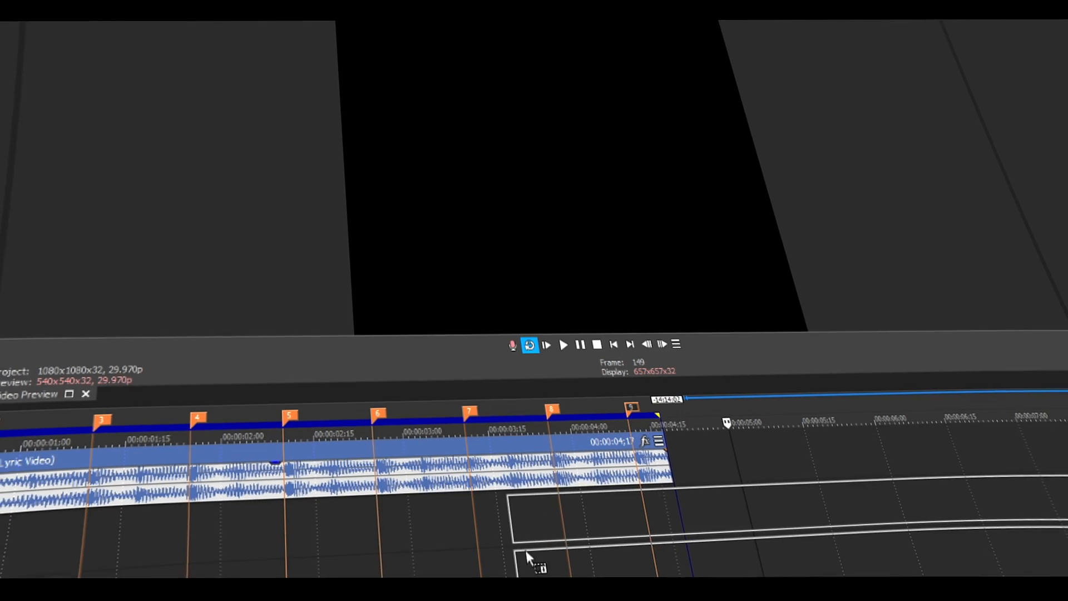
- Place the One Punch Man episode below the audio track and set its video event to Disable resample
{"action": "left_click_drag", "start_coordinate": [529, 563], "coordinate": [531, 563]}
{"action": "left_click", "coordinate": [585, 179]}
{"action": "right_click", "coordinate": [733, 507]}
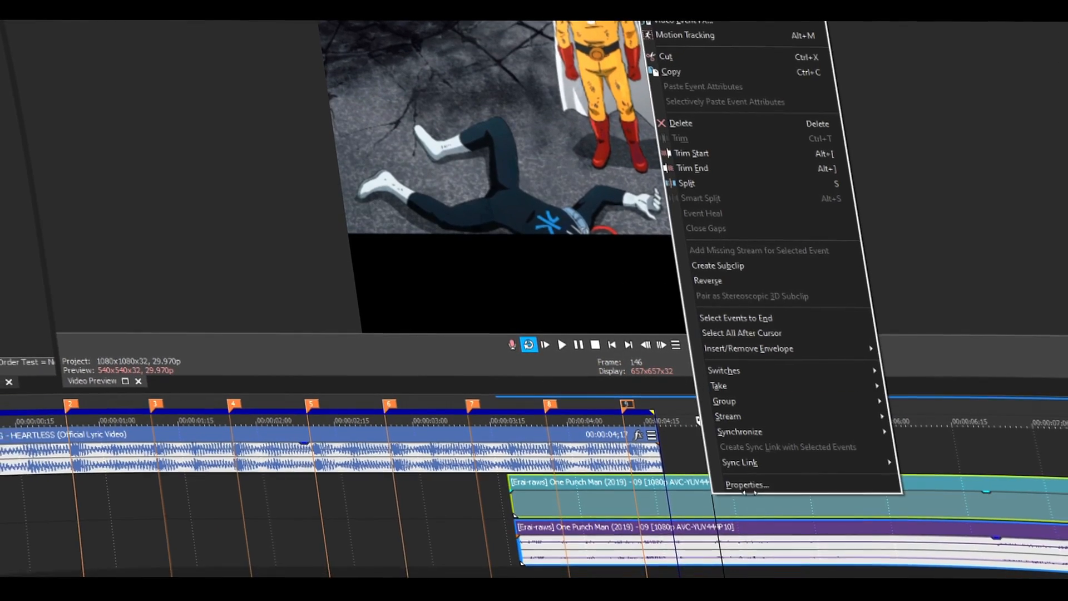
{"action": "left_click", "coordinate": [747, 486]}
{"action": "left_click", "coordinate": [417, 125]}
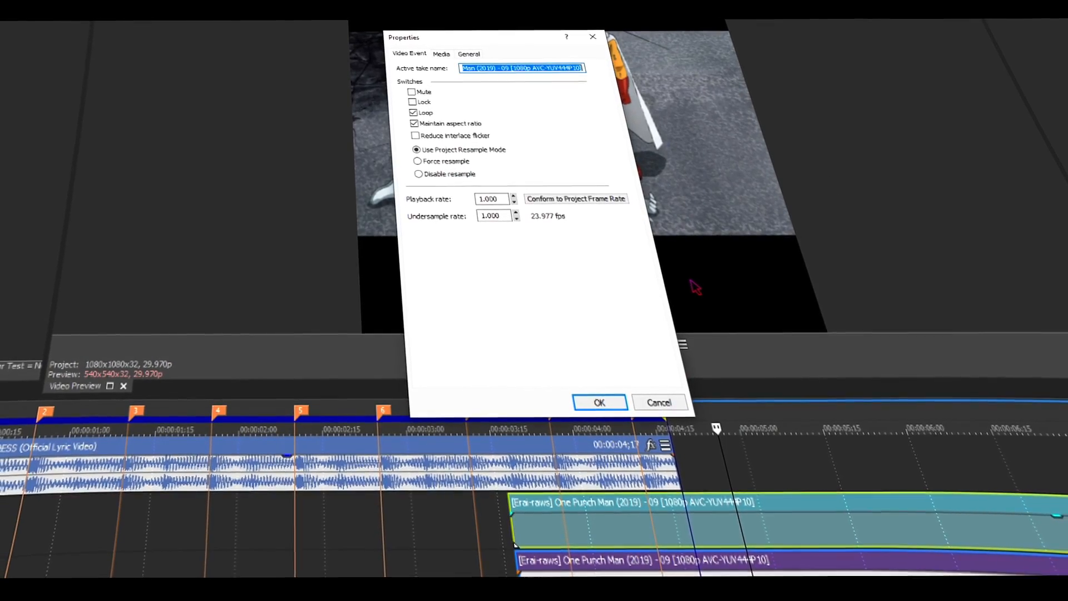
{"action": "left_click", "coordinate": [420, 175]}
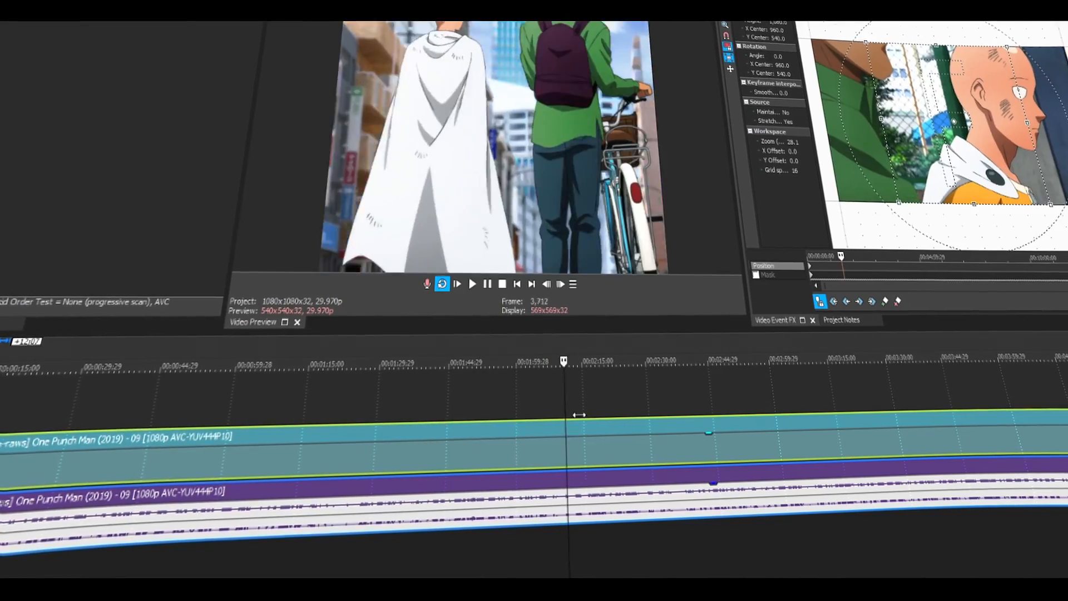
- Find a scene in the One Punch Man episode and split the clip at its start and end
{"action": "left_click_drag", "start_coordinate": [829, 402], "coordinate": [878, 401]}
{"action": "key", "text": "s"}
{"action": "key", "text": "s"}
- Apply the S_BlurMoCurves effect with the norm preset to the first clip and enable keyframe animation for Z Dist
{"action": "scroll", "coordinate": [877, 400], "scroll_direction": "down", "scroll_amount": 3}
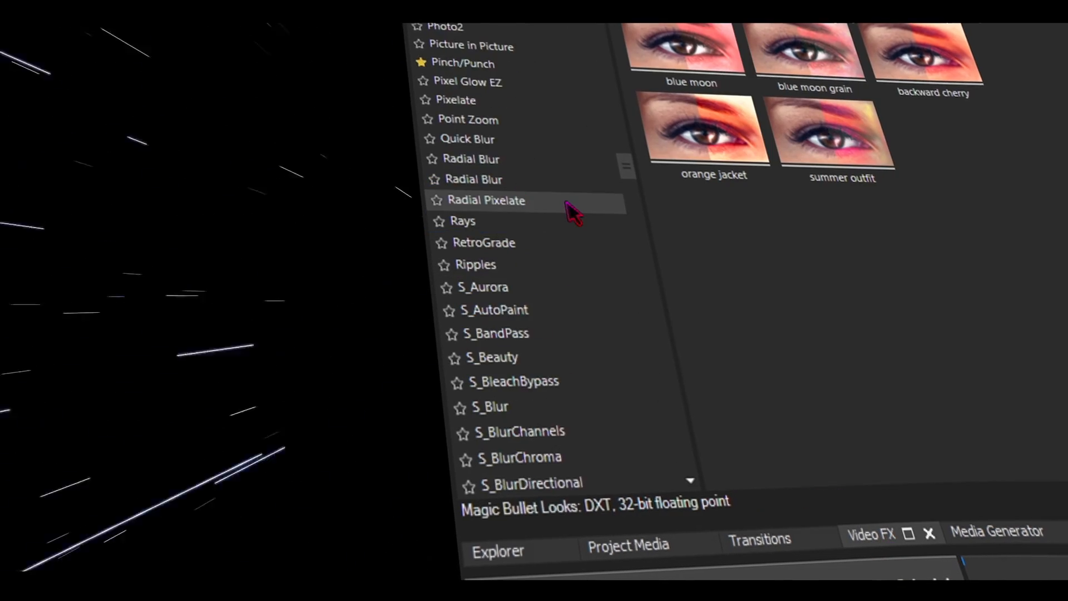
{"action": "left_click", "coordinate": [497, 350]}
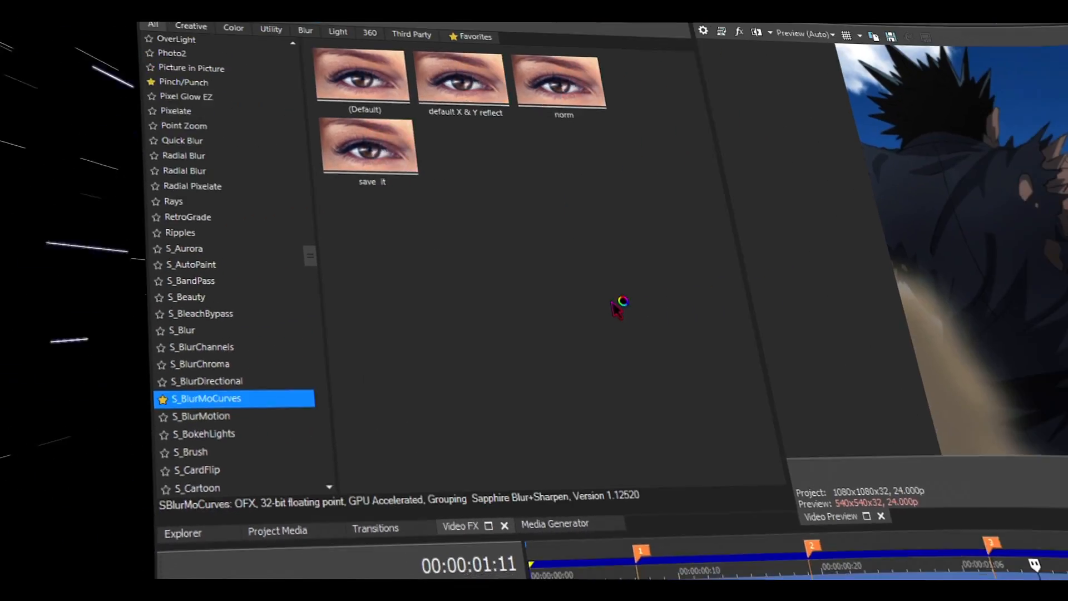
{"action": "left_click", "coordinate": [590, 72]}
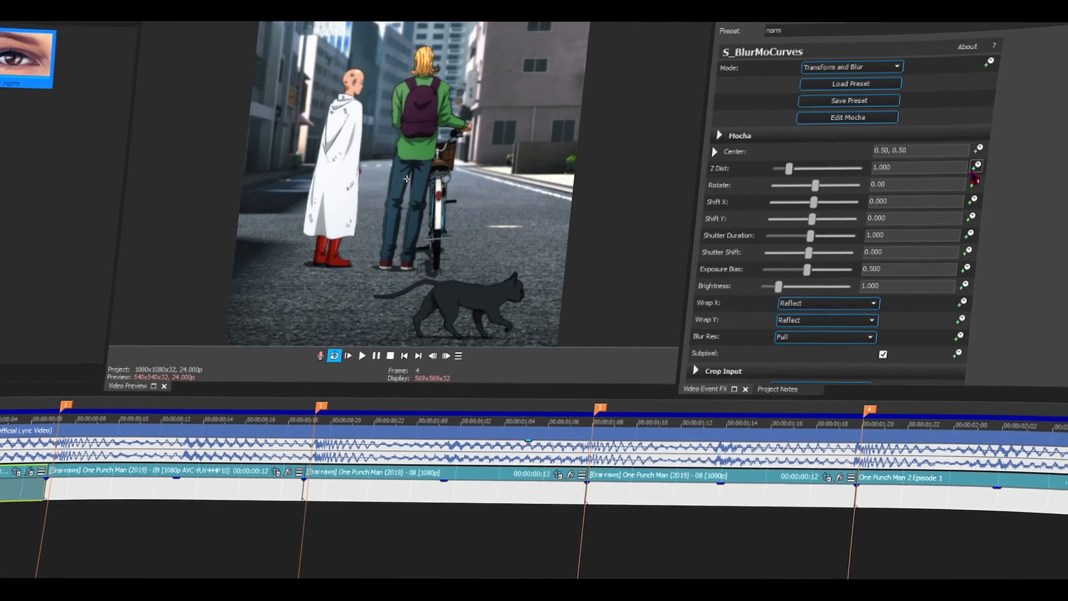
{"action": "left_click", "coordinate": [974, 173]}
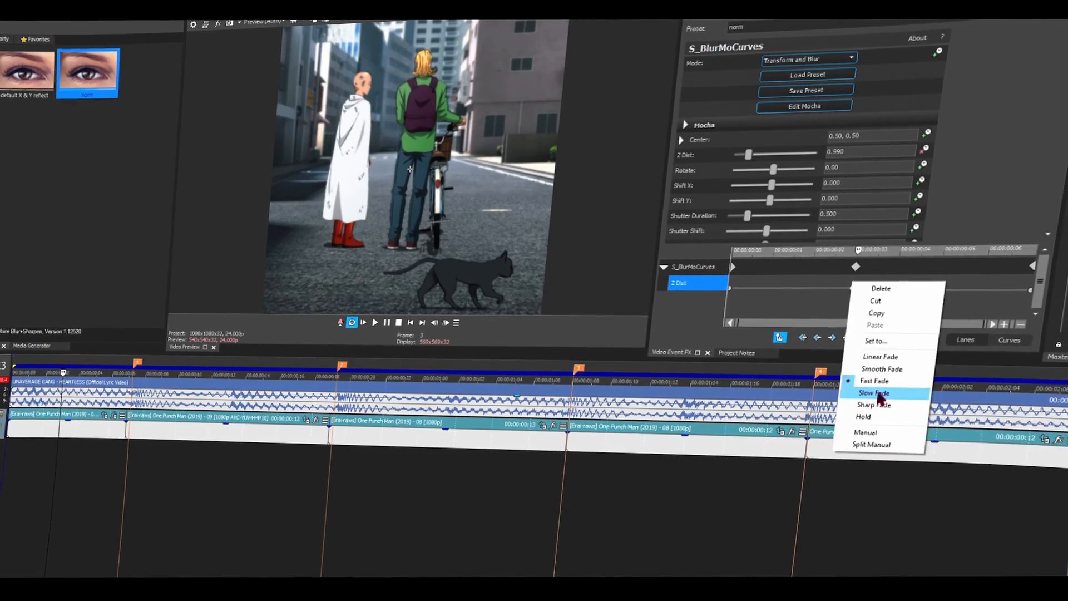
- Play back the opening clips to review the Z Dist animation
{"action": "key", "text": "space"}
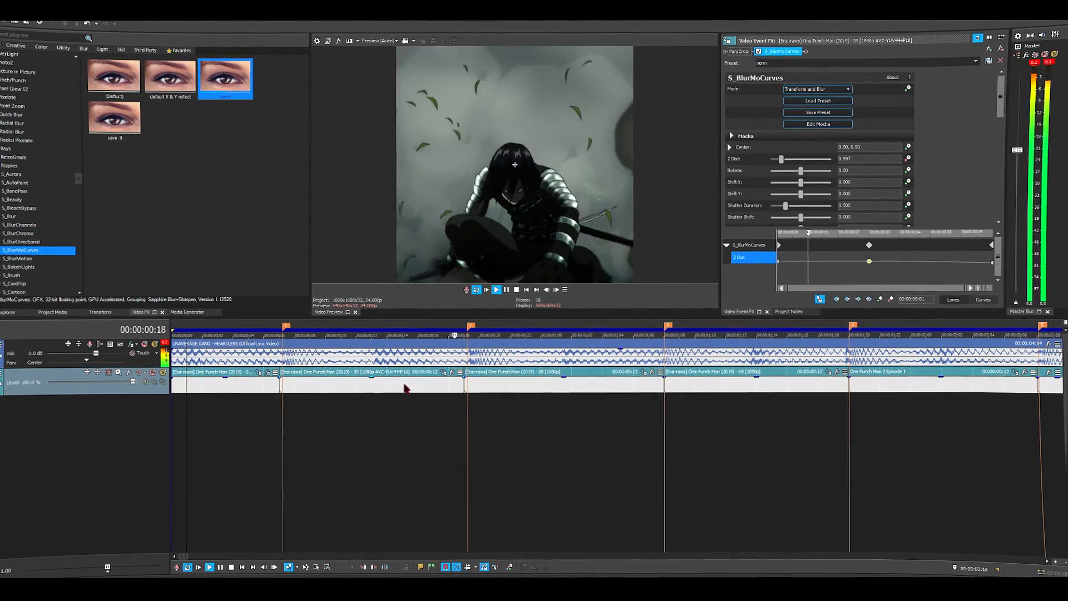
{"action": "key", "text": "space"}
{"action": "key", "text": "space"}
{"action": "key", "text": "space"}
{"action": "key", "text": "space"}
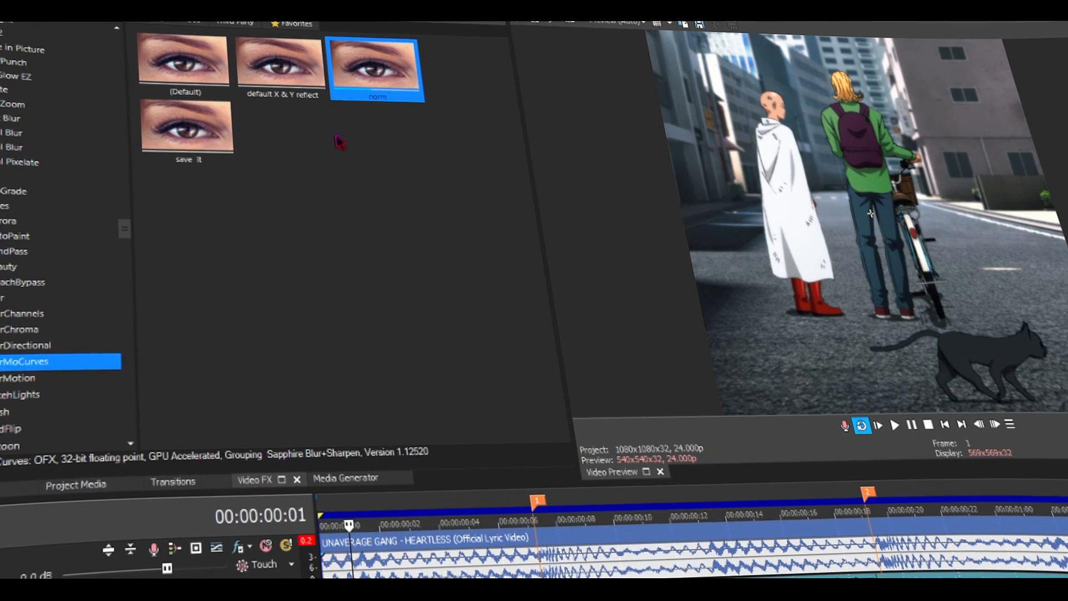
- Apply the S_BlurMoCurves "save it" preset to the second clip with shutter duration 0.500 and an animated Z Dist of 0.200
{"action": "left_click_drag", "start_coordinate": [192, 133], "coordinate": [566, 543]}
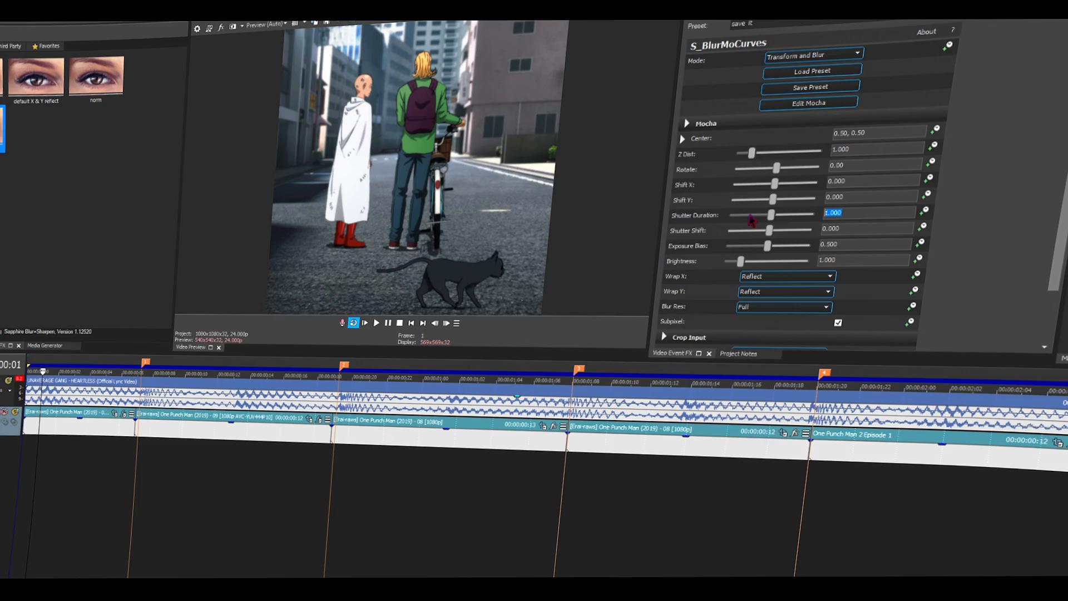
{"action": "left_click", "coordinate": [750, 216]}
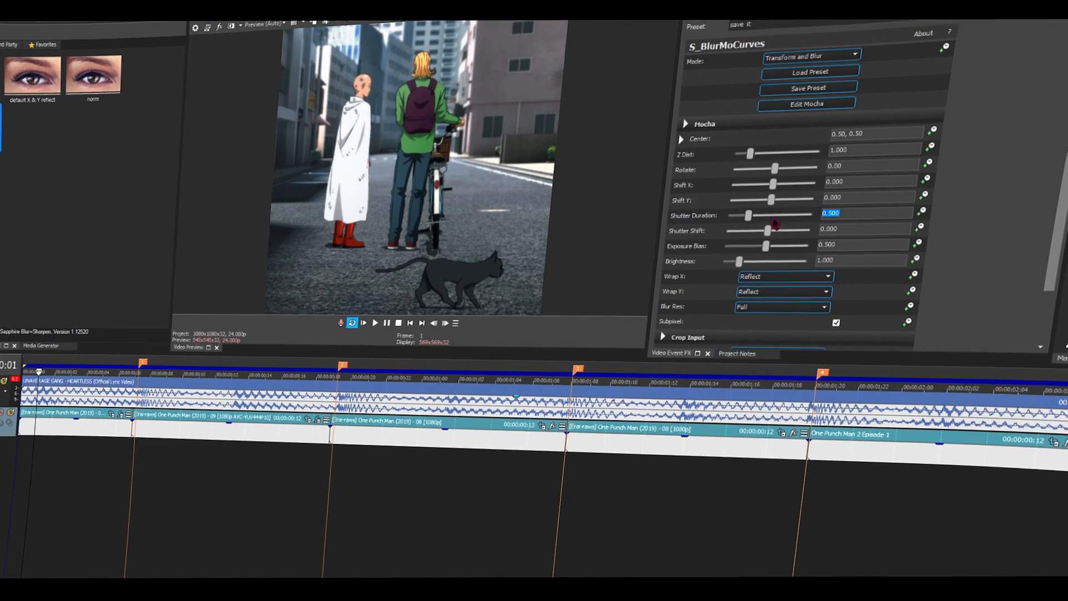
{"action": "left_click_drag", "start_coordinate": [752, 153], "coordinate": [738, 153]}
{"action": "left_click", "coordinate": [228, 485]}
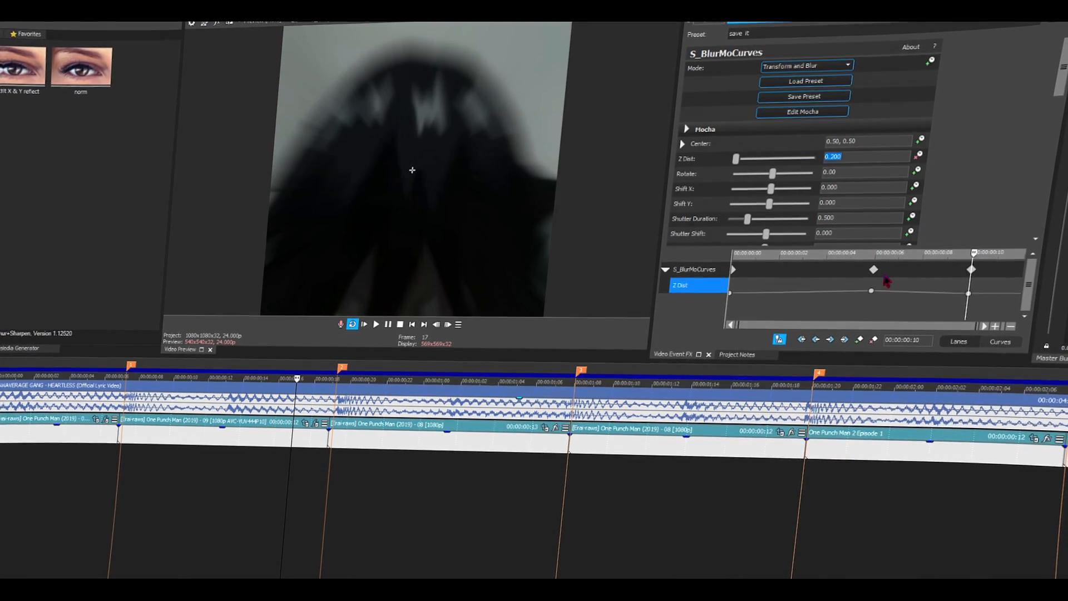
- Change the fade types of the second clip's Z Dist keyframes, giving the first one Slow Fade, and preview the motion
{"action": "right_click", "coordinate": [729, 293]}
{"action": "left_click", "coordinate": [751, 389]}
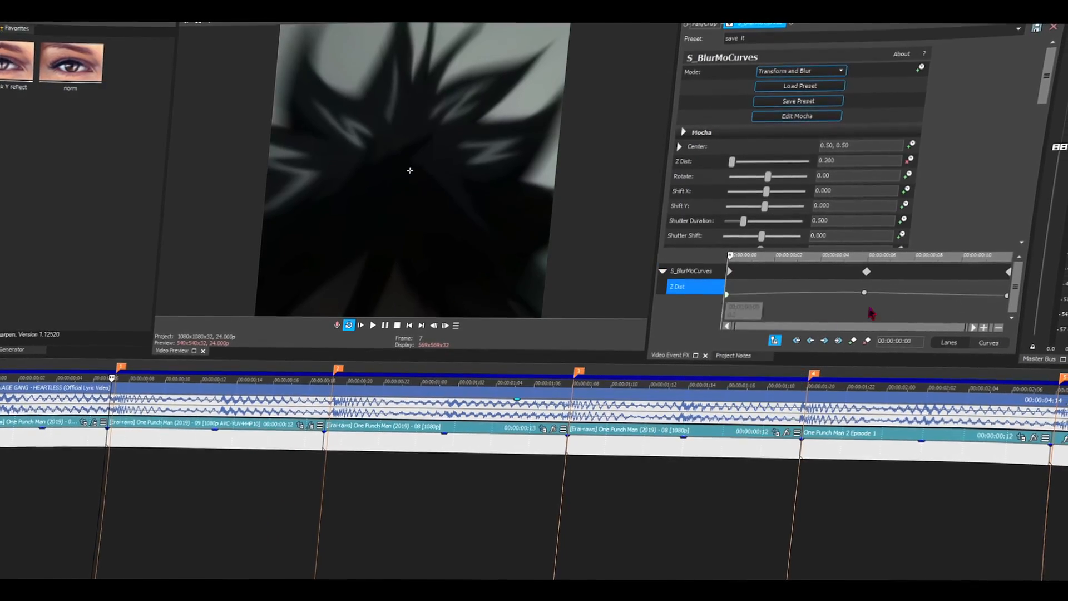
{"action": "right_click", "coordinate": [870, 291]}
{"action": "right_click", "coordinate": [942, 261]}
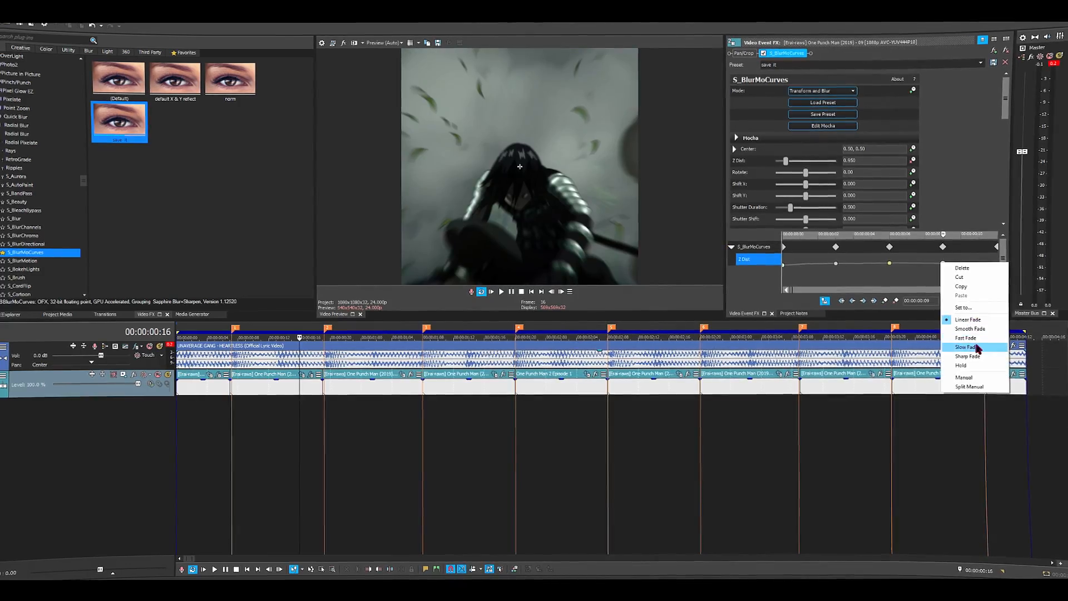
{"action": "left_click", "coordinate": [977, 347]}
{"action": "right_click", "coordinate": [785, 261]}
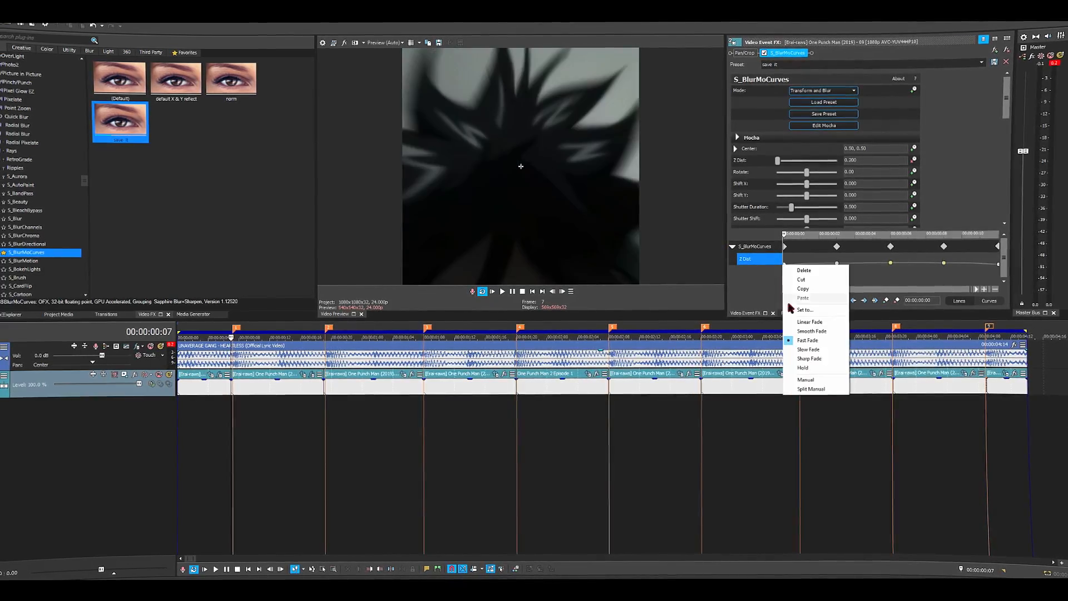
{"action": "left_click", "coordinate": [810, 346]}
{"action": "left_click", "coordinate": [505, 290]}
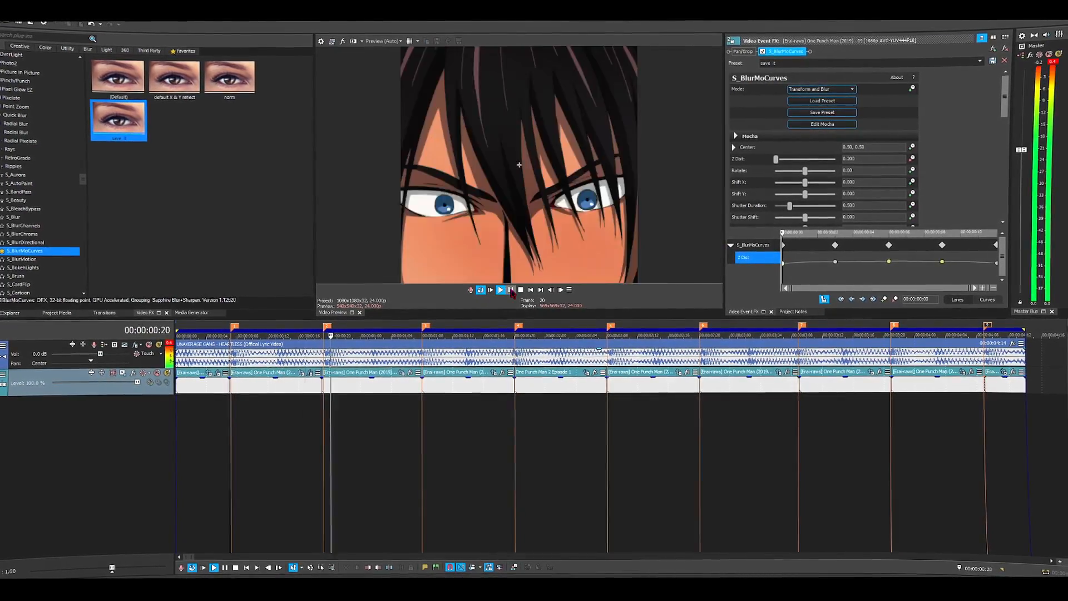
- Apply the S_WarpFishEye preset -0.20 to the second clip and preview its animated Amount starting at -0.30
{"action": "scroll", "coordinate": [49, 246], "scroll_direction": "down", "scroll_amount": 20}
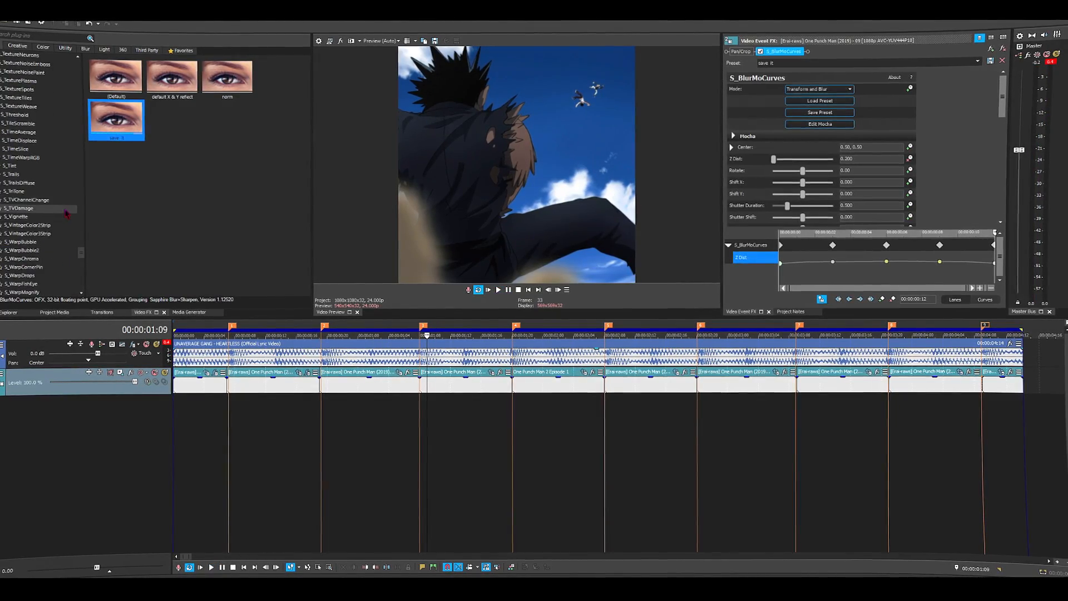
{"action": "left_click", "coordinate": [41, 234]}
{"action": "left_click_drag", "start_coordinate": [171, 78], "coordinate": [284, 393]}
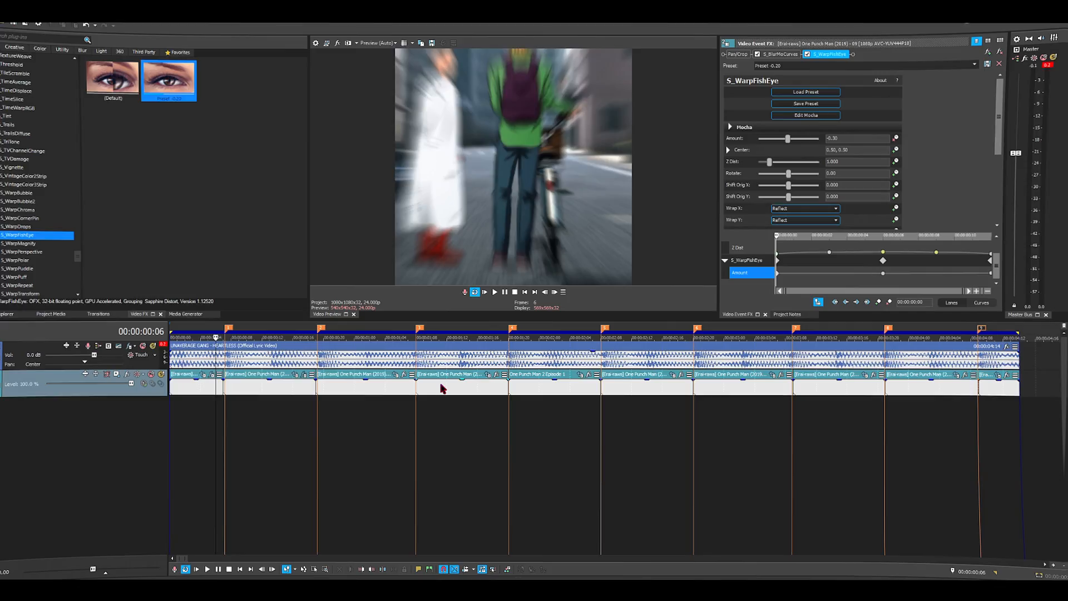
{"action": "key", "text": "space"}
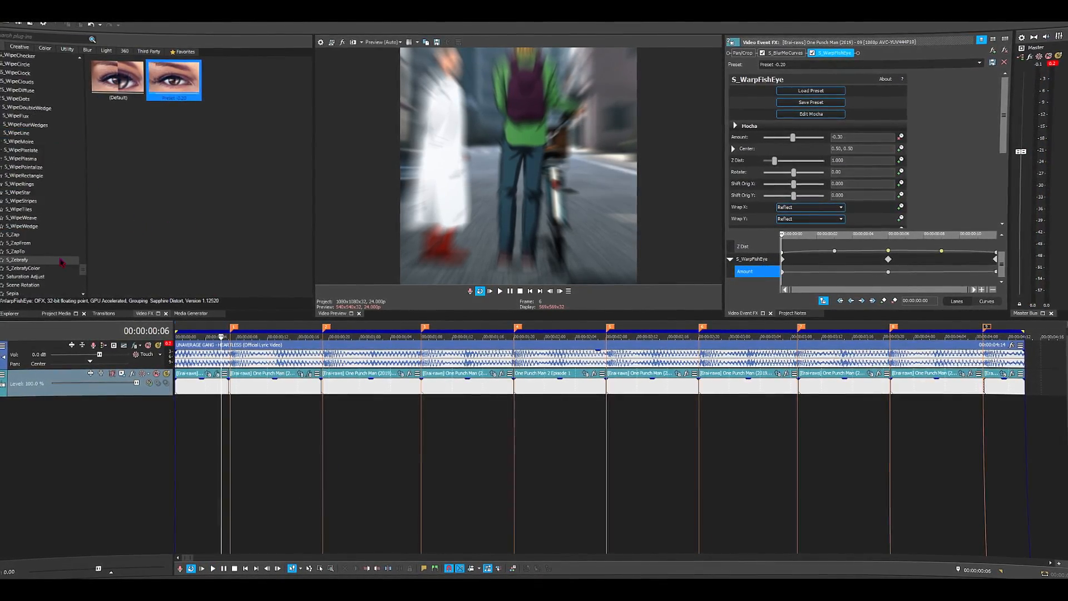
- Apply S_Shake to the second clip with the Camera on X preset, amplitude 0.714 and frequency 6.41, and preview it
{"action": "scroll", "coordinate": [42, 221], "scroll_direction": "up", "scroll_amount": 15}
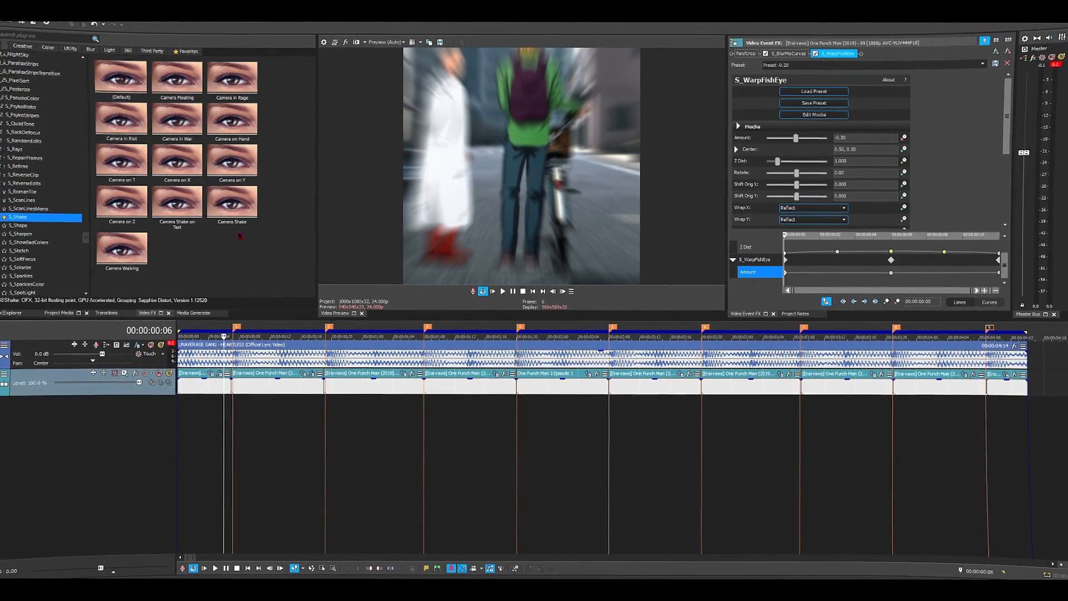
{"action": "left_click_drag", "start_coordinate": [232, 203], "coordinate": [245, 389]}
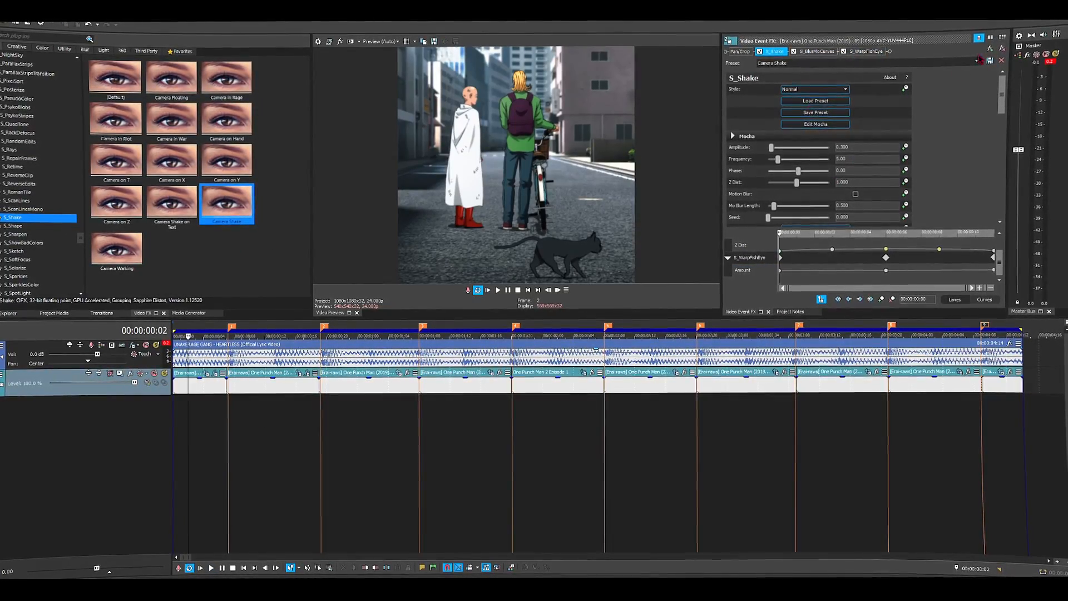
{"action": "left_click", "coordinate": [978, 63]}
{"action": "left_click", "coordinate": [945, 97]}
{"action": "scroll", "coordinate": [857, 150], "scroll_direction": "down", "scroll_amount": 2}
{"action": "left_click_drag", "start_coordinate": [776, 154], "coordinate": [779, 155]}
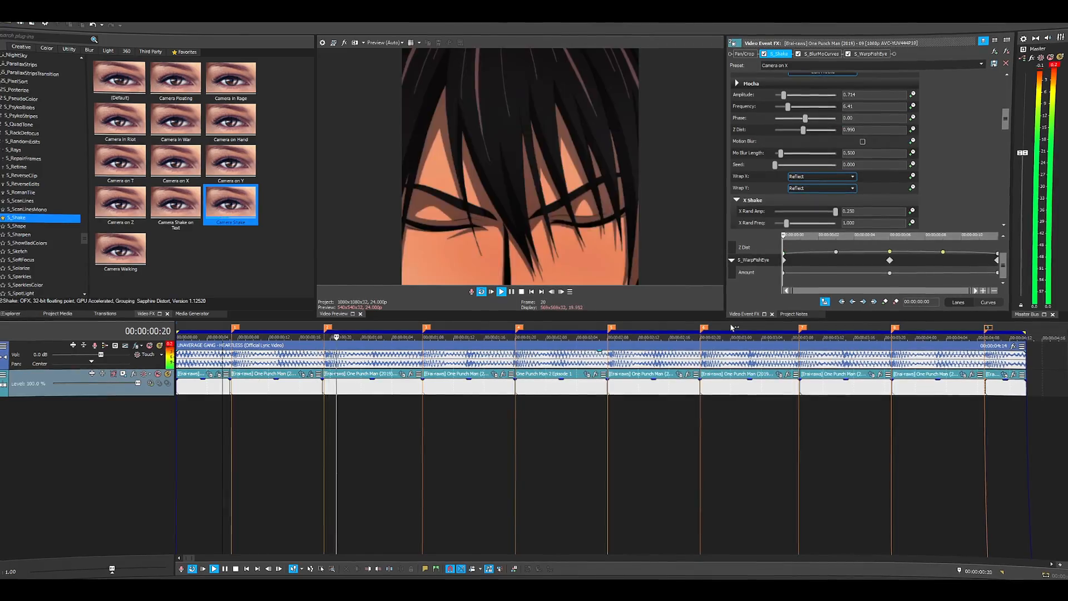
{"action": "key", "text": "space"}
- Copy the second clip and paste its event attributes onto the third clip
{"action": "left_click", "coordinate": [261, 387]}
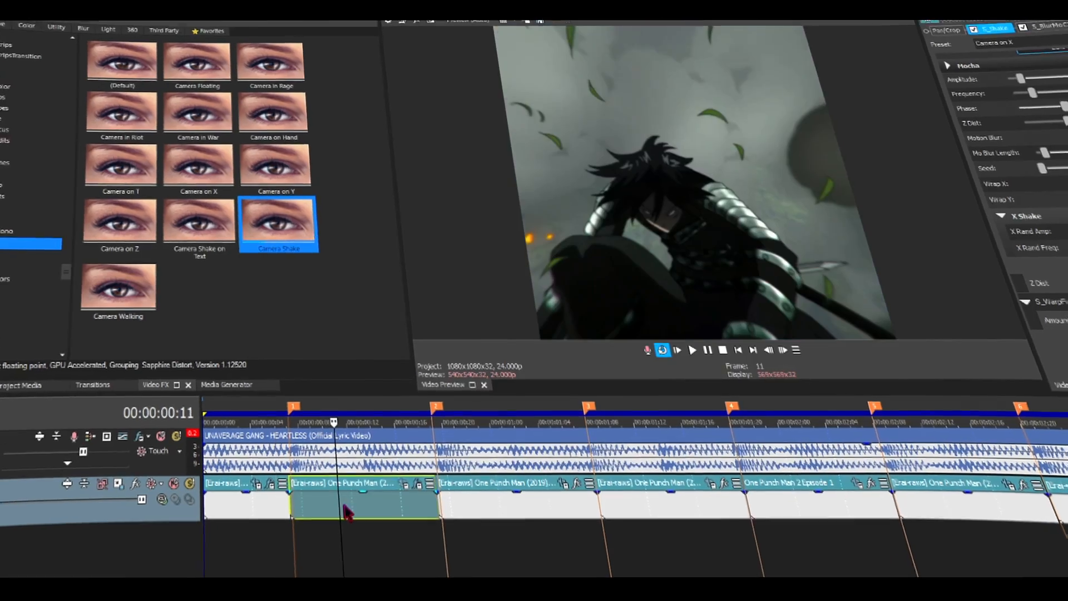
{"action": "right_click", "coordinate": [262, 387]}
{"action": "left_click", "coordinate": [383, 133]}
{"action": "right_click", "coordinate": [493, 513]}
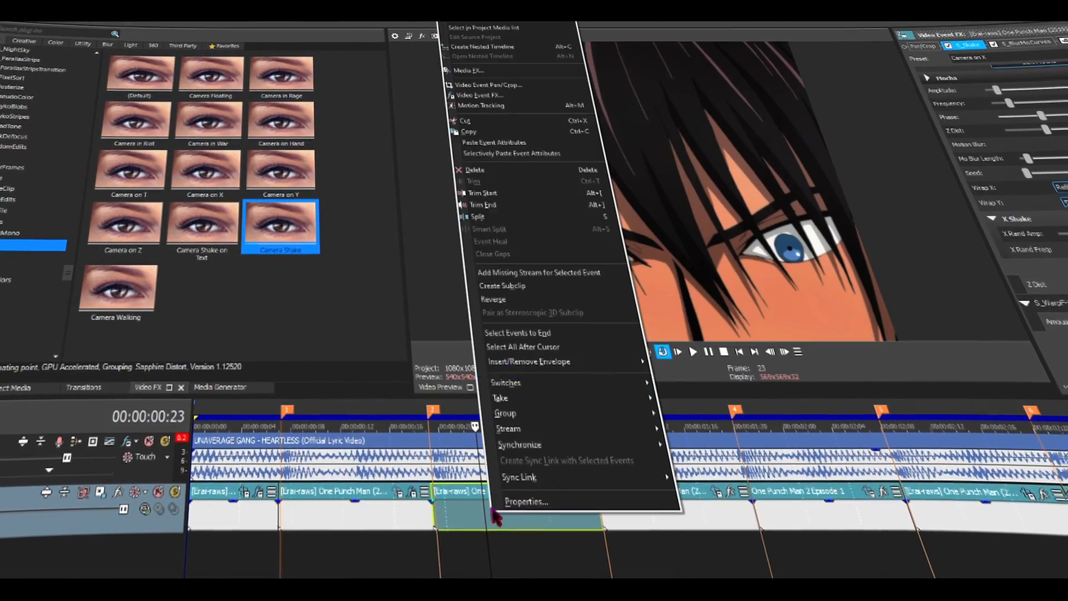
{"action": "left_click", "coordinate": [511, 148]}
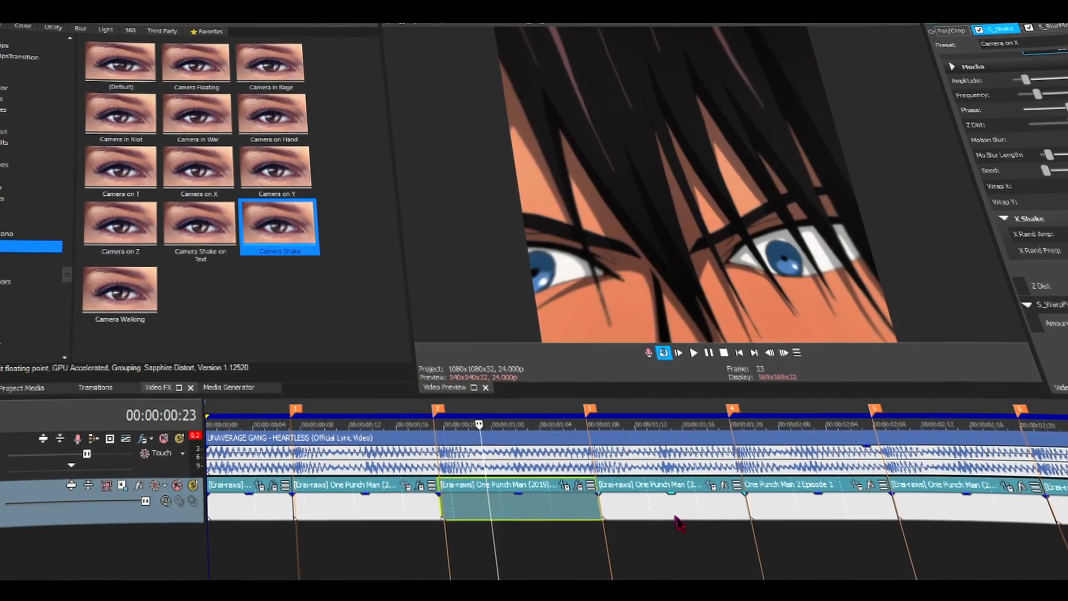
- Paste the copied event attributes onto the fourth clip and play back from the second clip
{"action": "left_click", "coordinate": [674, 517]}
{"action": "right_click", "coordinate": [674, 516]}
{"action": "left_click", "coordinate": [660, 144]}
{"action": "left_click", "coordinate": [324, 541]}
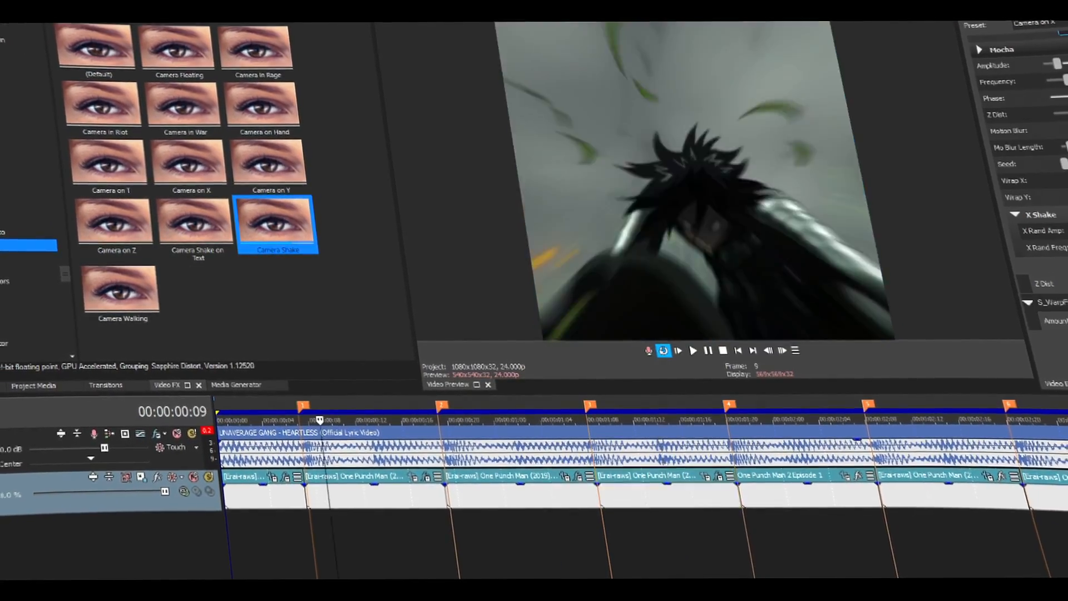
{"action": "key", "text": "space"}
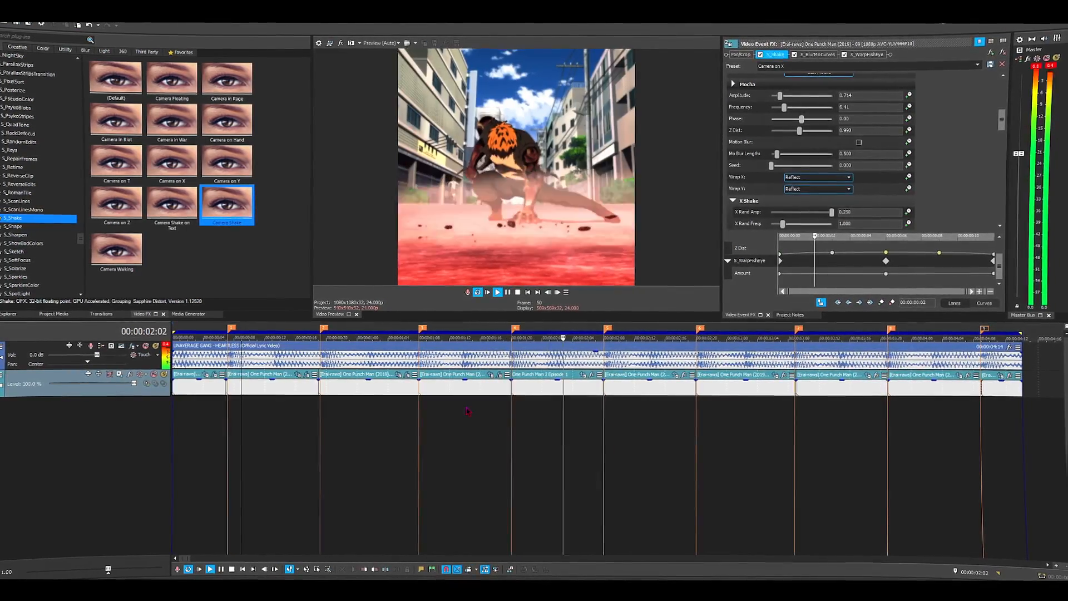
- Paste the copied event attributes onto the fifth, sixth, seventh, eighth and ninth clips
{"action": "right_click", "coordinate": [535, 388]}
{"action": "left_click", "coordinate": [581, 146]}
{"action": "right_click", "coordinate": [629, 391]}
{"action": "left_click", "coordinate": [682, 143]}
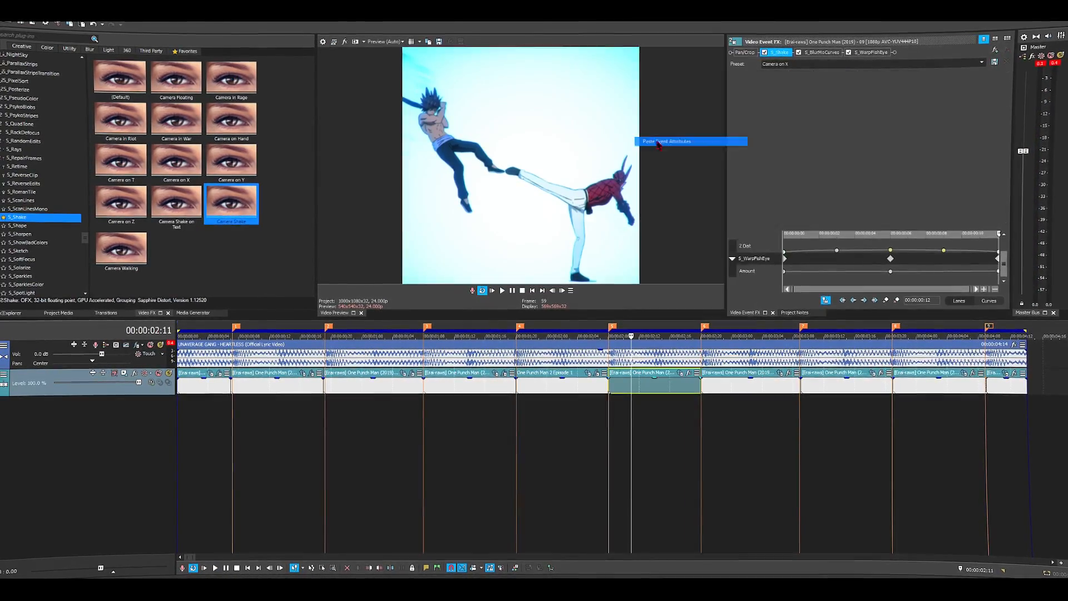
{"action": "right_click", "coordinate": [722, 390]}
{"action": "left_click", "coordinate": [774, 139]}
{"action": "right_click", "coordinate": [832, 391]}
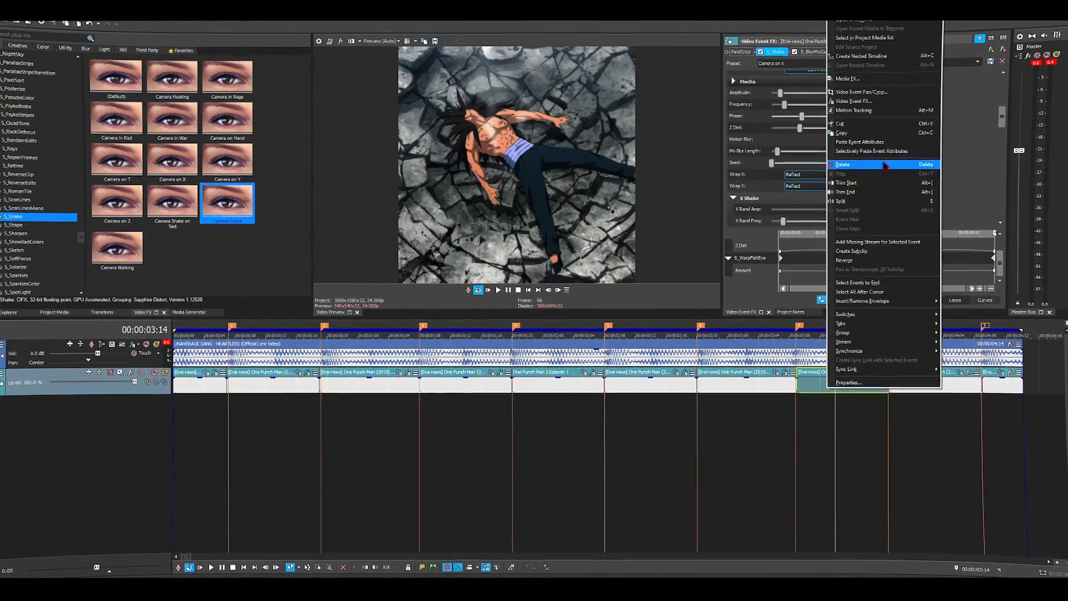
{"action": "left_click", "coordinate": [883, 140]}
{"action": "right_click", "coordinate": [901, 390]}
{"action": "left_click", "coordinate": [930, 138]}
{"action": "left_click", "coordinate": [729, 384]}
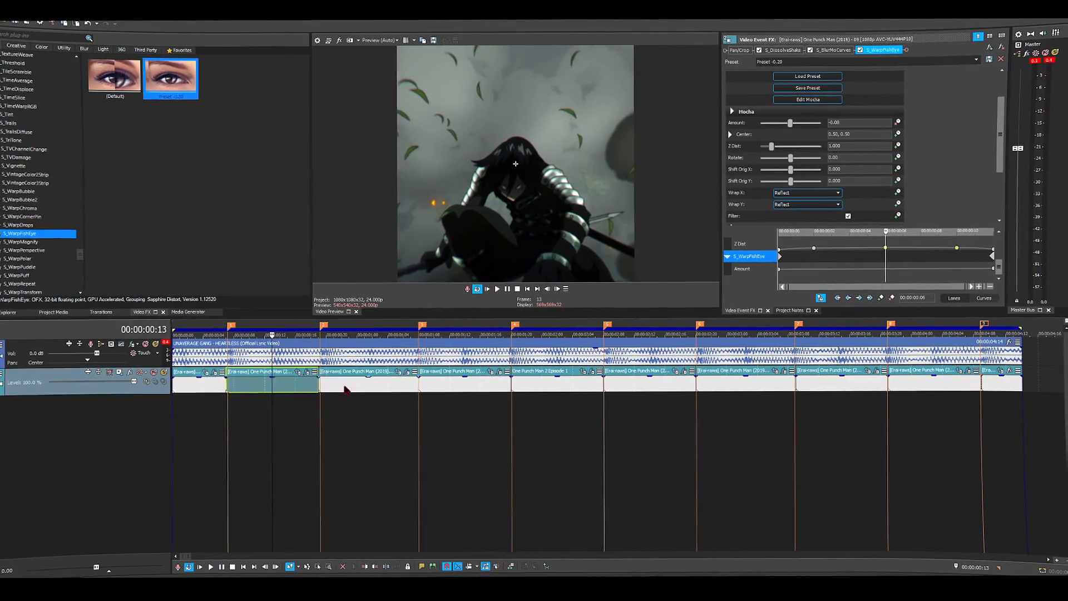
- Paste the second clip's revised S_DissolveShake, blur and fisheye attributes onto the third, fourth and fifth clips
{"action": "right_click", "coordinate": [345, 388]}
{"action": "left_click", "coordinate": [372, 139]}
{"action": "right_click", "coordinate": [447, 389]}
{"action": "left_click", "coordinate": [483, 140]}
{"action": "right_click", "coordinate": [554, 386]}
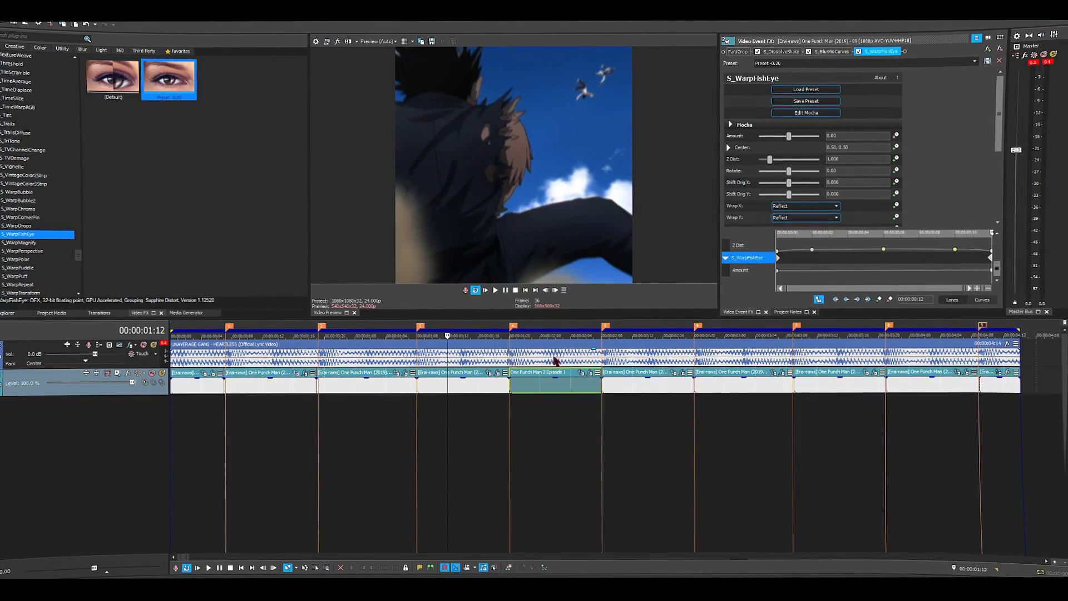
{"action": "right_click", "coordinate": [531, 384]}
{"action": "left_click", "coordinate": [574, 139]}
- Paste the copied event attributes onto the sixth, seventh and eighth clips
{"action": "left_click", "coordinate": [622, 383]}
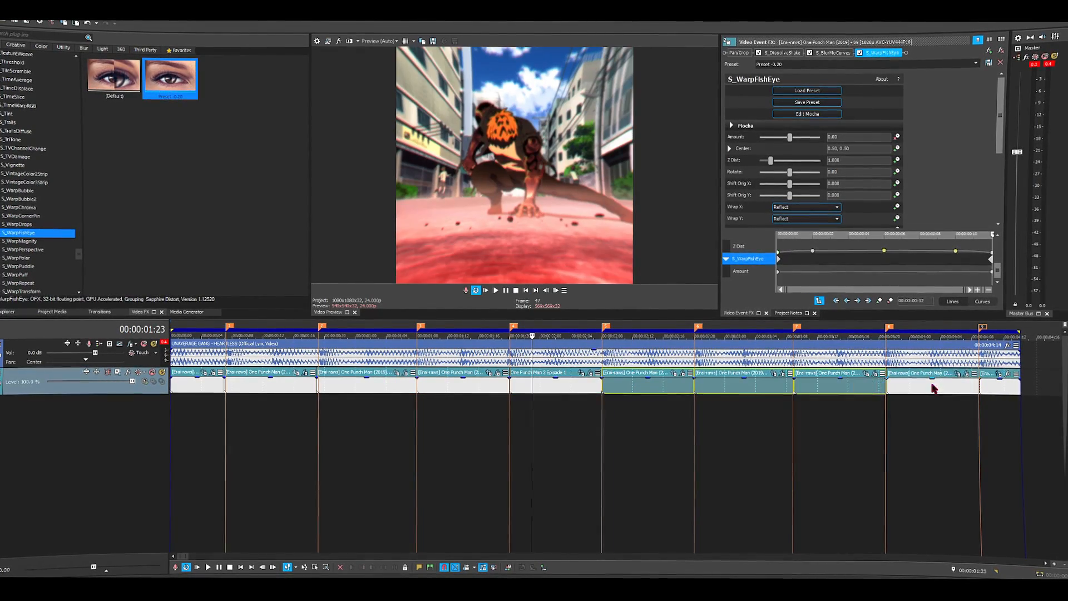
{"action": "right_click", "coordinate": [652, 391]}
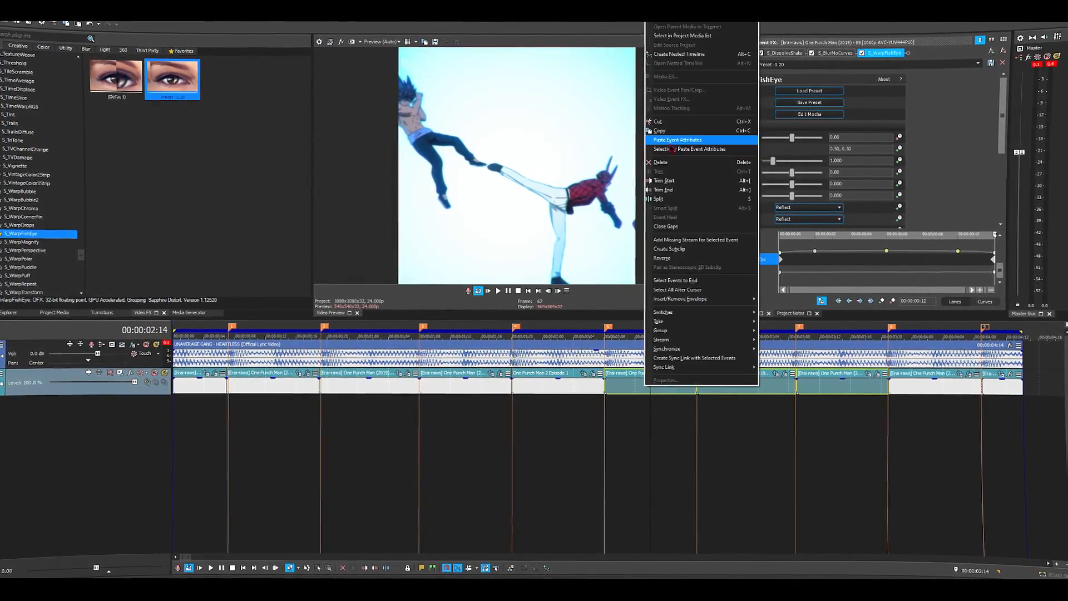
{"action": "left_click", "coordinate": [690, 139]}
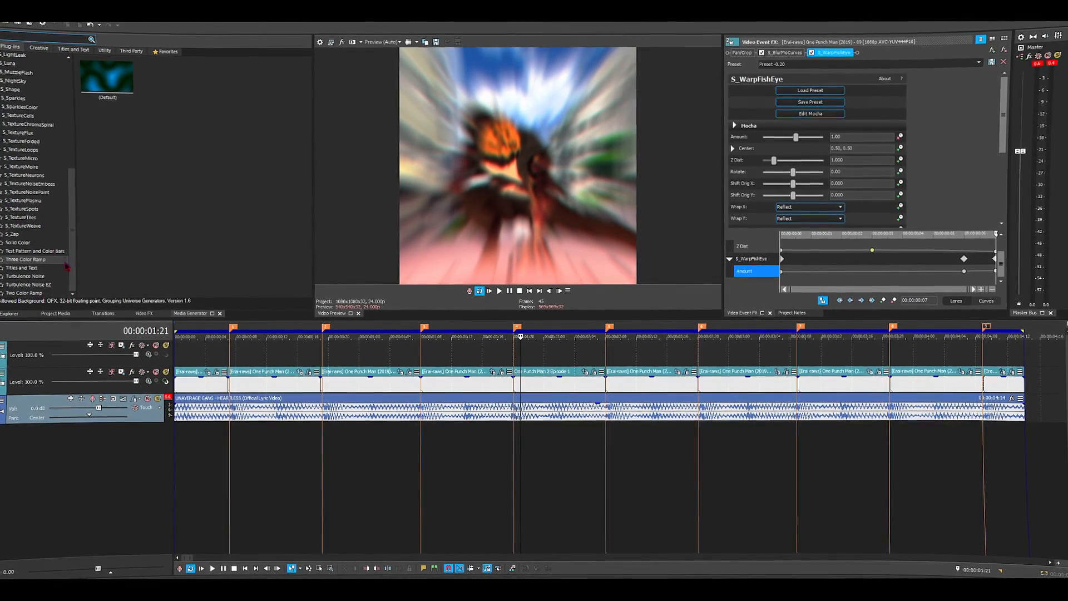
- Add the custom Titles & Text preset to the empty track above the clips and set its text to BIBSENSEI
{"action": "left_click", "coordinate": [60, 268]}
{"action": "scroll", "coordinate": [260, 225], "scroll_direction": "down", "scroll_amount": 5}
{"action": "left_click_drag", "start_coordinate": [218, 269], "coordinate": [330, 357]}
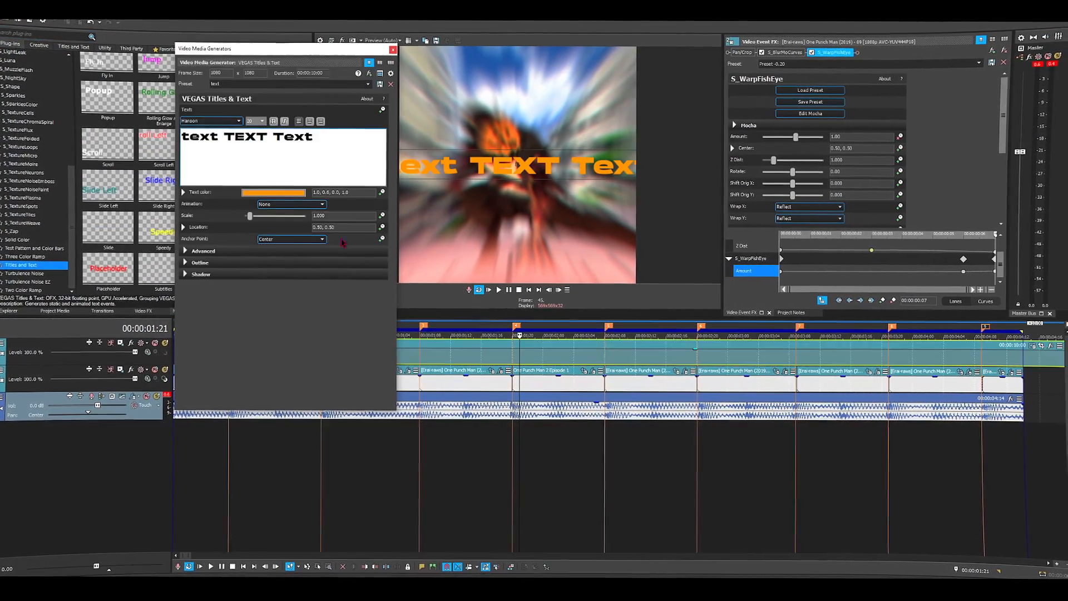
{"action": "left_click", "coordinate": [303, 152]}
{"action": "key", "text": "ctrl+a"}
{"action": "type", "text": "BIBSENSEI"}
- Change the font and size of the BIBSENSEI title and close its generator settings
{"action": "key", "text": "ctrl+a"}
{"action": "left_click", "coordinate": [262, 123]}
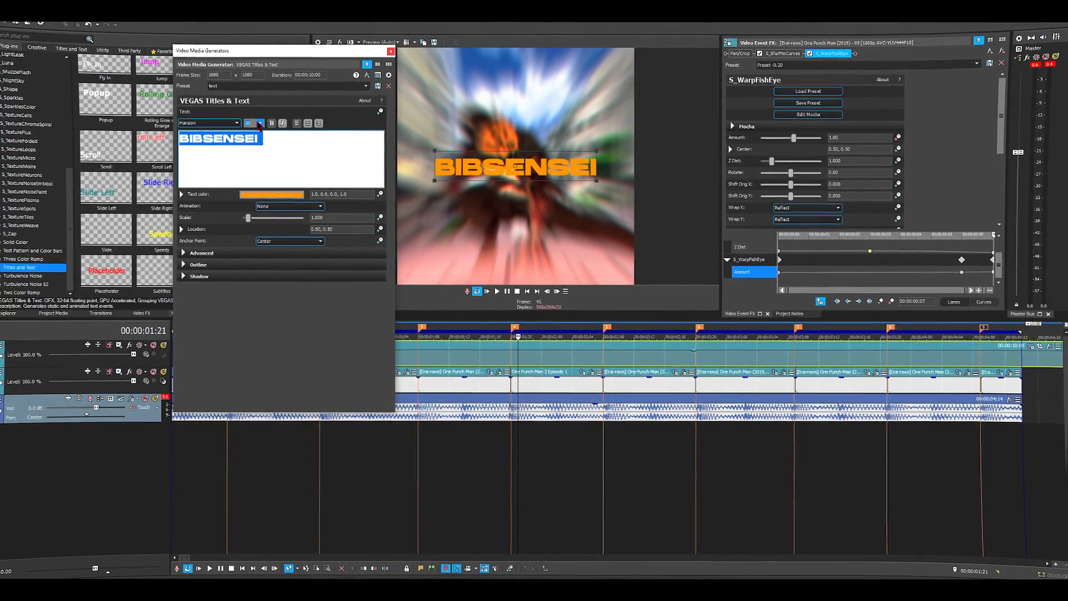
{"action": "left_click", "coordinate": [260, 123]}
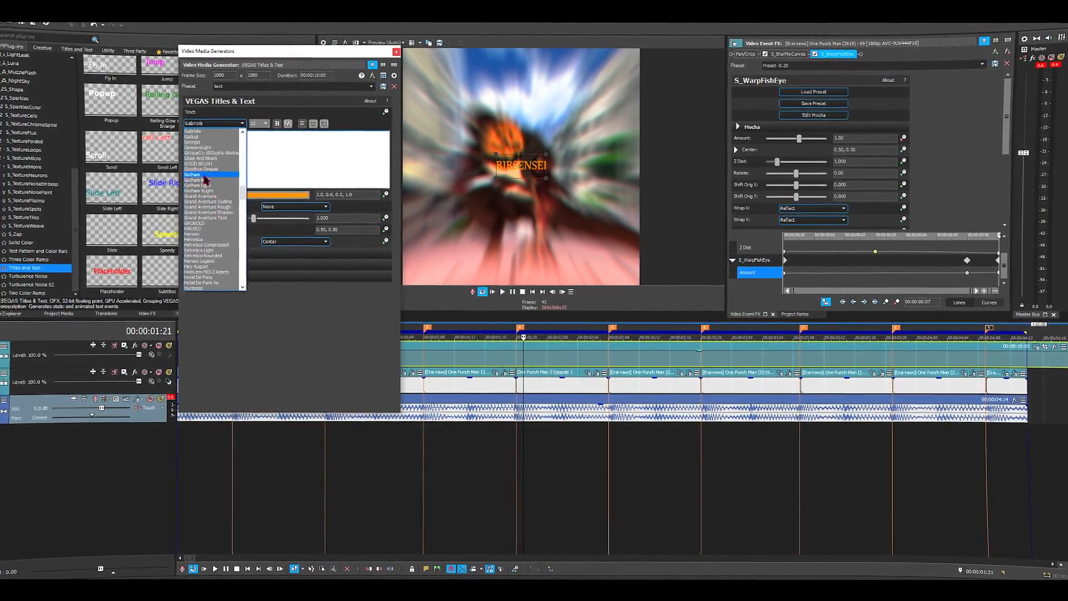
{"action": "key", "text": "p"}
{"action": "left_click", "coordinate": [200, 288]}
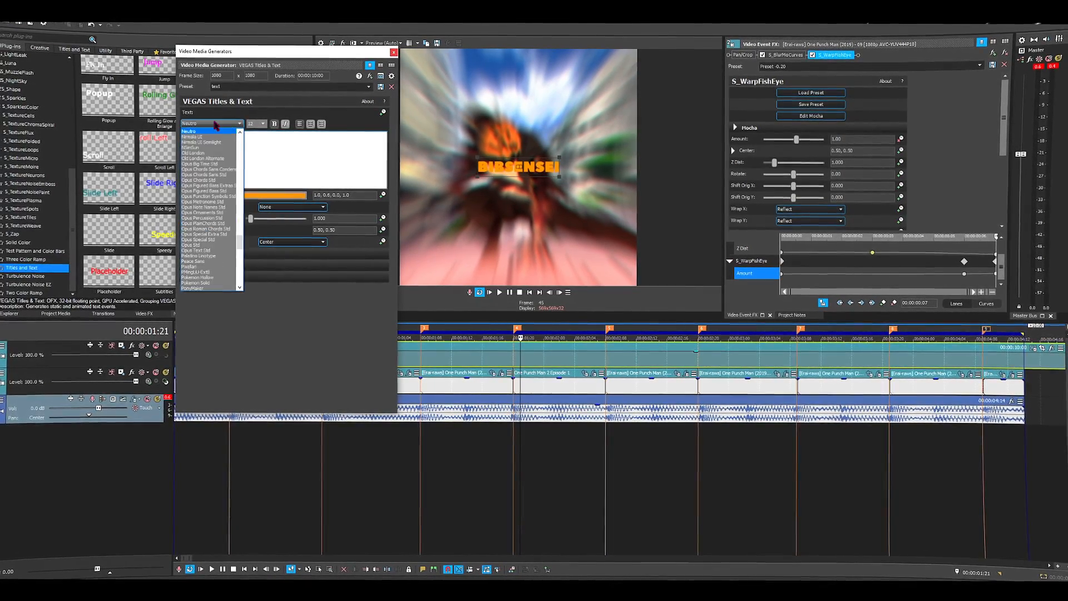
{"action": "left_click", "coordinate": [395, 51]}
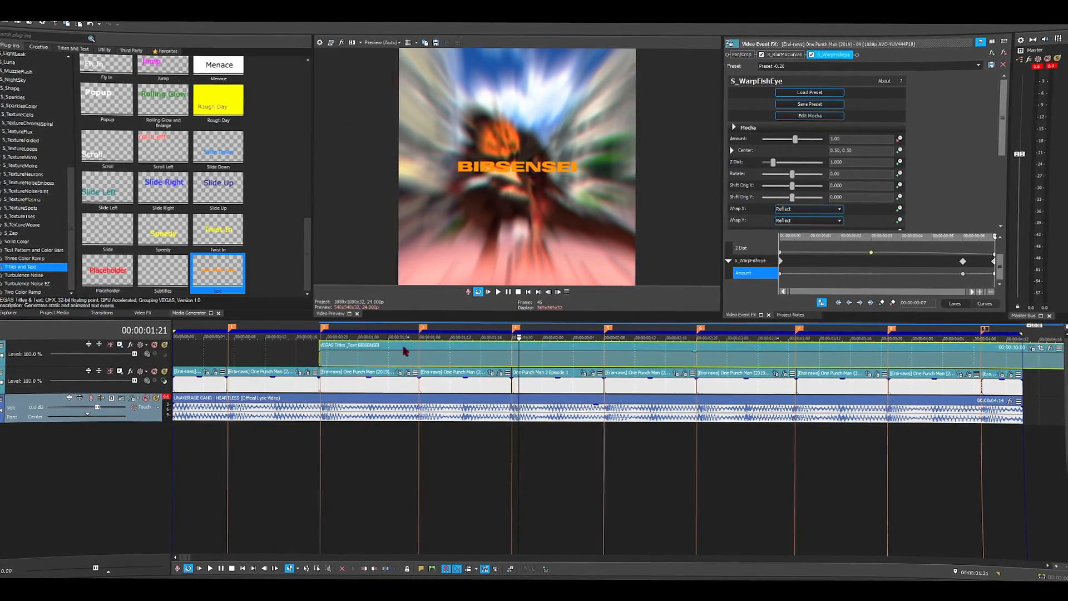
- Move the BIBSENSEI title above the ninth clip and trim it to end with that clip at the last marker
{"action": "left_click", "coordinate": [359, 362]}
{"action": "left_click_drag", "start_coordinate": [360, 338], "coordinate": [648, 337]}
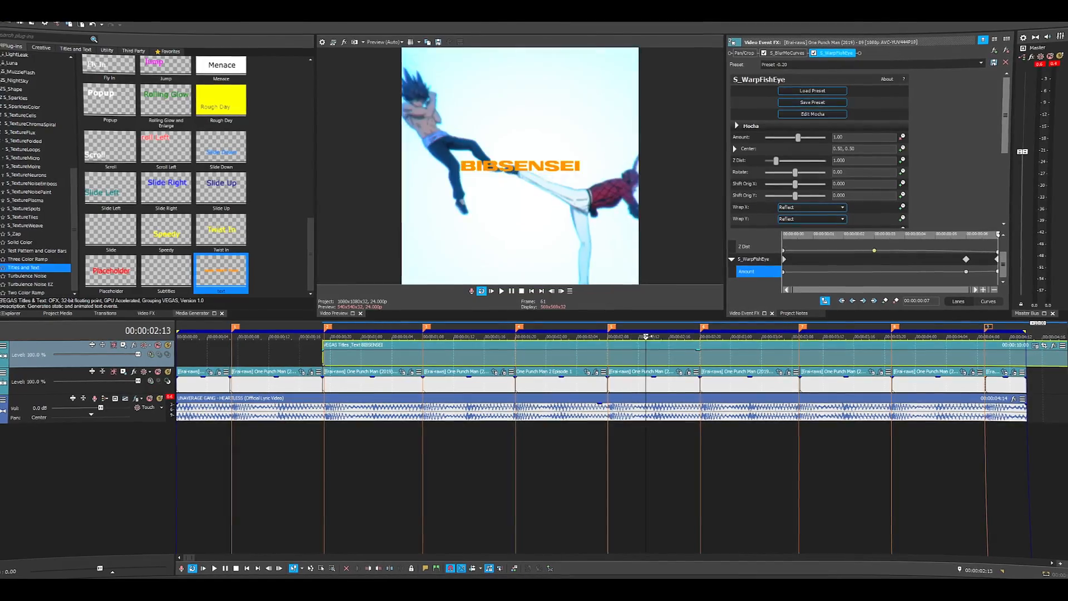
{"action": "left_click_drag", "start_coordinate": [808, 340], "coordinate": [923, 357]}
{"action": "left_click_drag", "start_coordinate": [238, 338], "coordinate": [476, 377]}
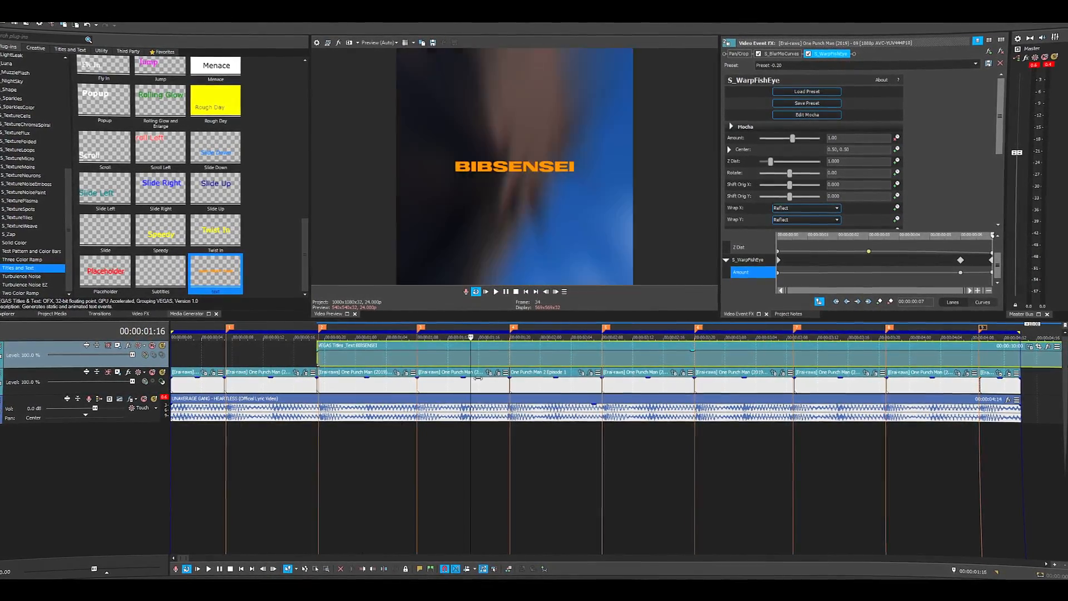
{"action": "mouse_move", "coordinate": [360, 358]}
{"action": "left_mouse_down"}
{"action": "mouse_move", "coordinate": [946, 358]}
{"action": "mouse_move", "coordinate": [930, 359]}
{"action": "left_mouse_up"}
{"action": "left_click", "coordinate": [984, 361]}
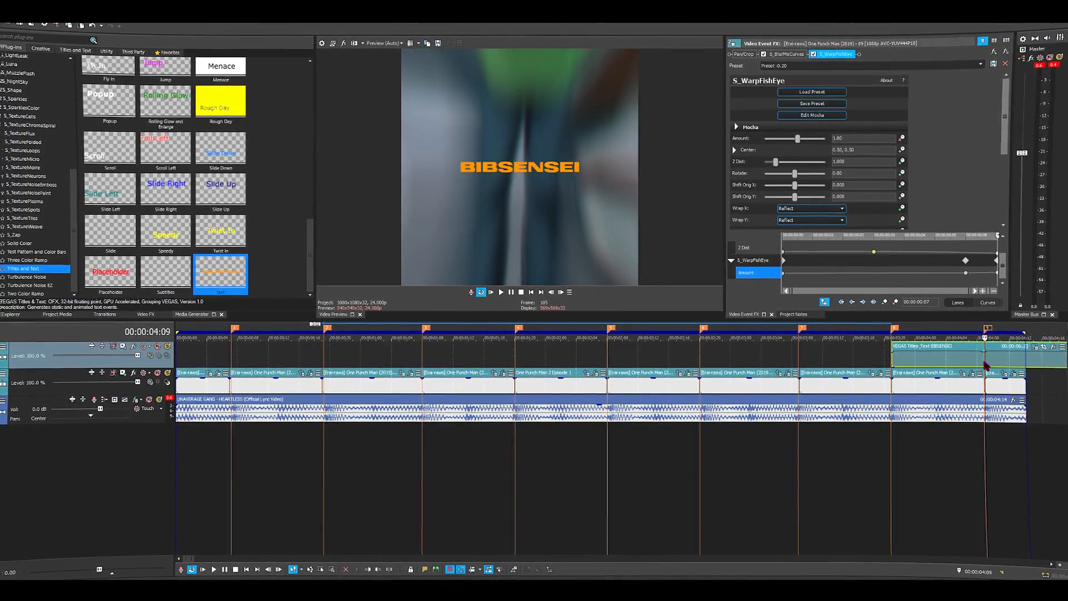
{"action": "key", "text": "s"}
{"action": "key", "text": "Delete"}
- Paste the ninth clip's shake, blur and fisheye event attributes onto the BIBSENSEI title
{"action": "right_click", "coordinate": [960, 352]}
{"action": "left_click", "coordinate": [979, 200]}
{"action": "left_click", "coordinate": [951, 405]}
{"action": "right_click", "coordinate": [915, 386]}
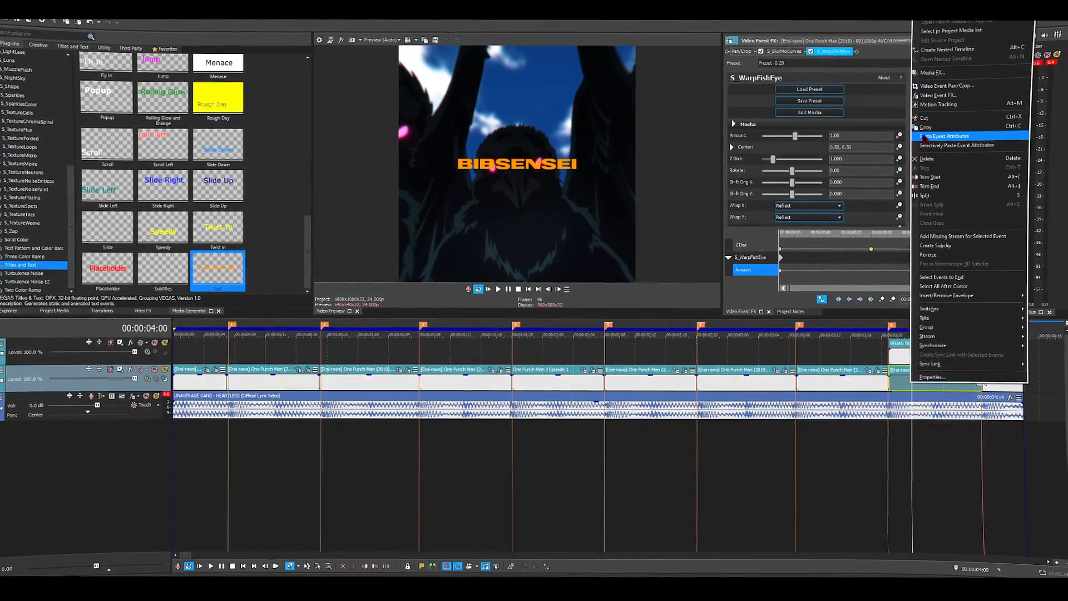
{"action": "left_click", "coordinate": [925, 135]}
{"action": "right_click", "coordinate": [919, 361]}
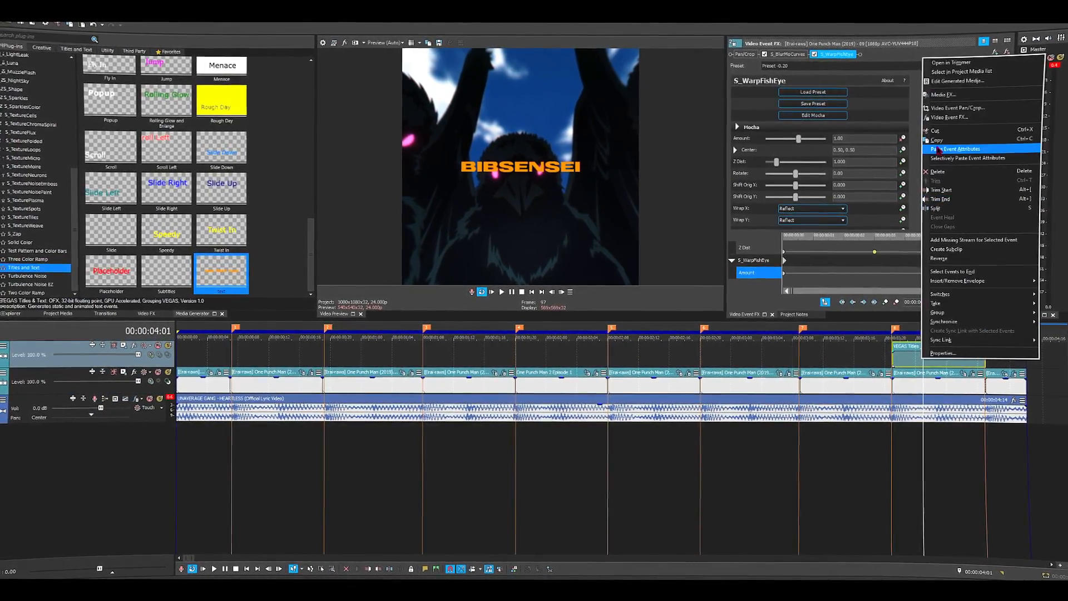
{"action": "left_click", "coordinate": [940, 149]}
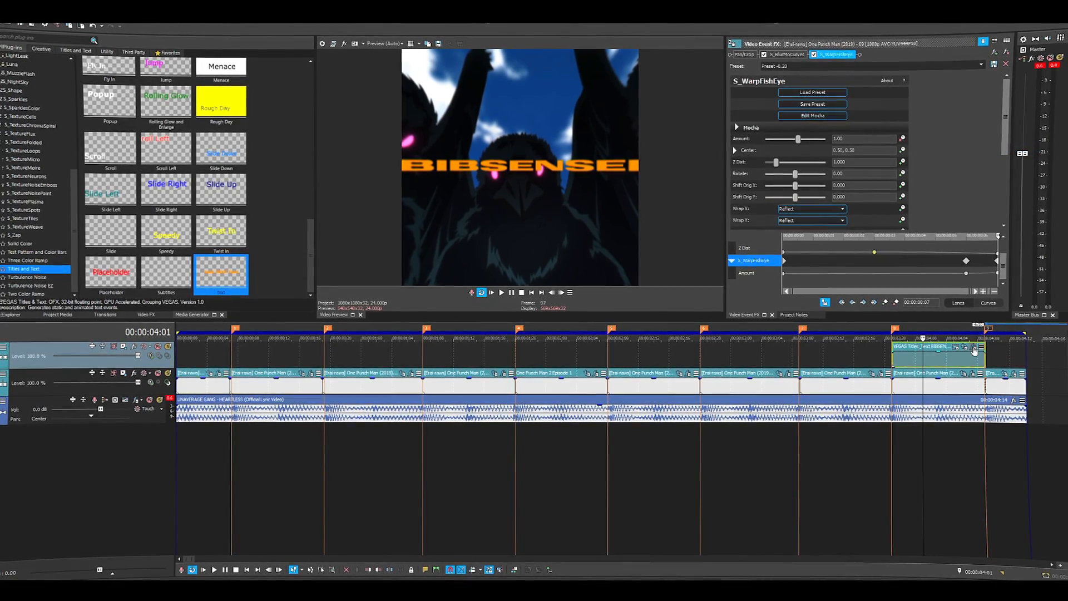
- Reset the title's pan/crop framing to the default 1,080 by 1,080 and play back the edit
{"action": "left_click", "coordinate": [967, 347]}
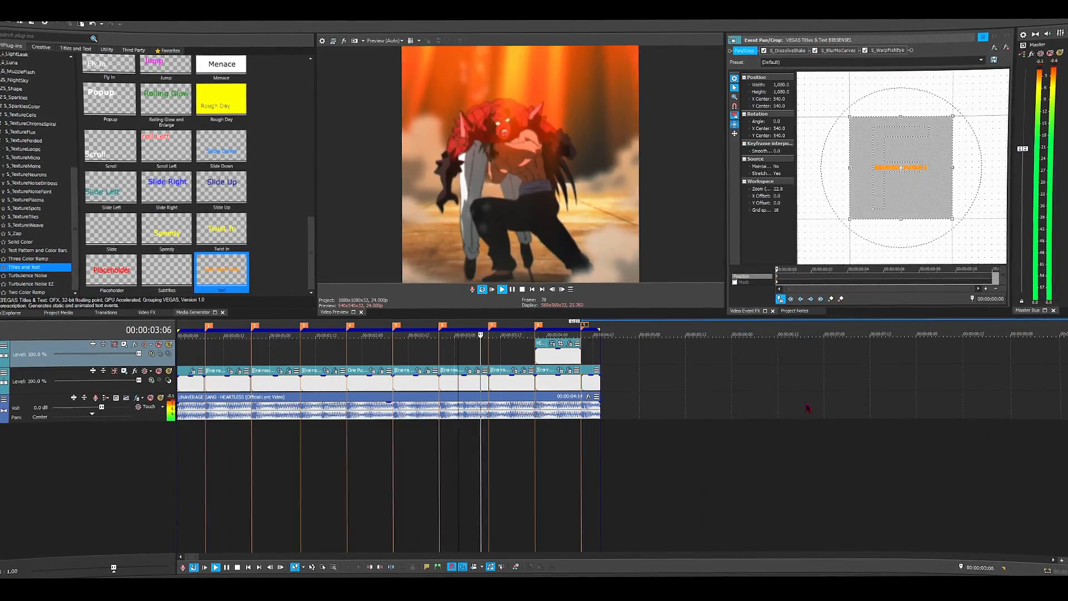
{"action": "key", "text": "space"}
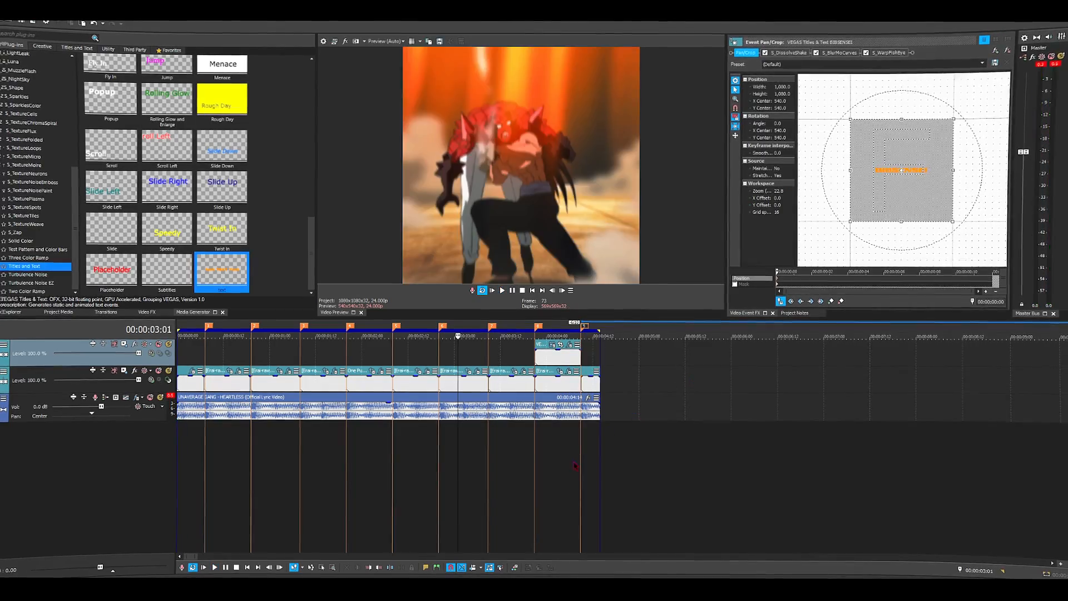
{"action": "key", "text": "space"}
- Animate the title's vertical position with pan/crop keyframes, shifting its starting Y center to about 746, and play it back
{"action": "left_click", "coordinate": [553, 358]}
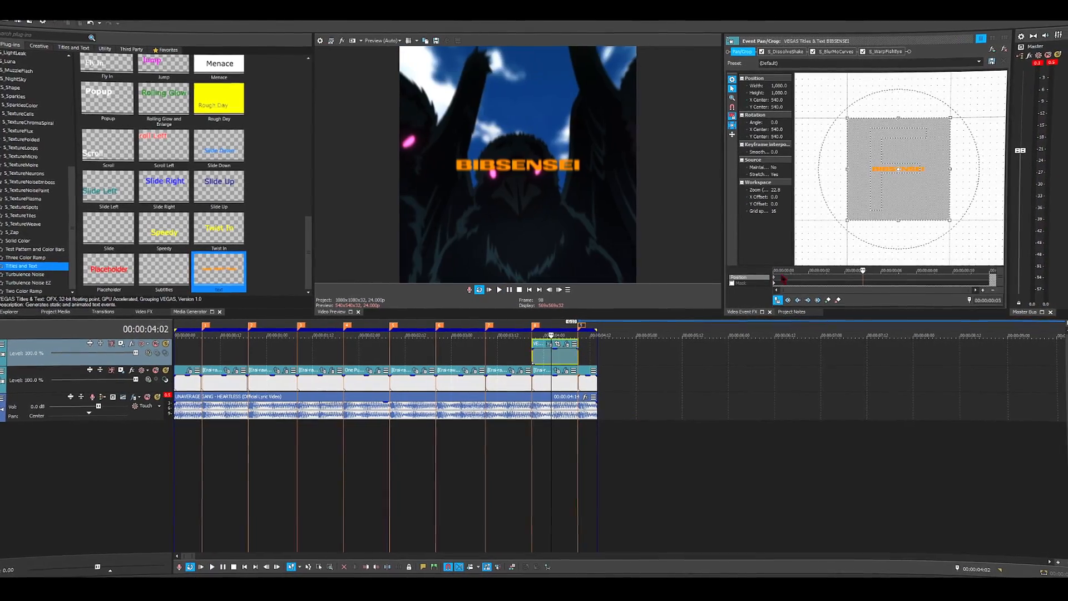
{"action": "left_click_drag", "start_coordinate": [778, 278], "coordinate": [849, 278]}
{"action": "left_click", "coordinate": [736, 135]}
{"action": "left_click", "coordinate": [737, 136]}
{"action": "left_click_drag", "start_coordinate": [893, 192], "coordinate": [932, 214]}
{"action": "key", "text": "space"}
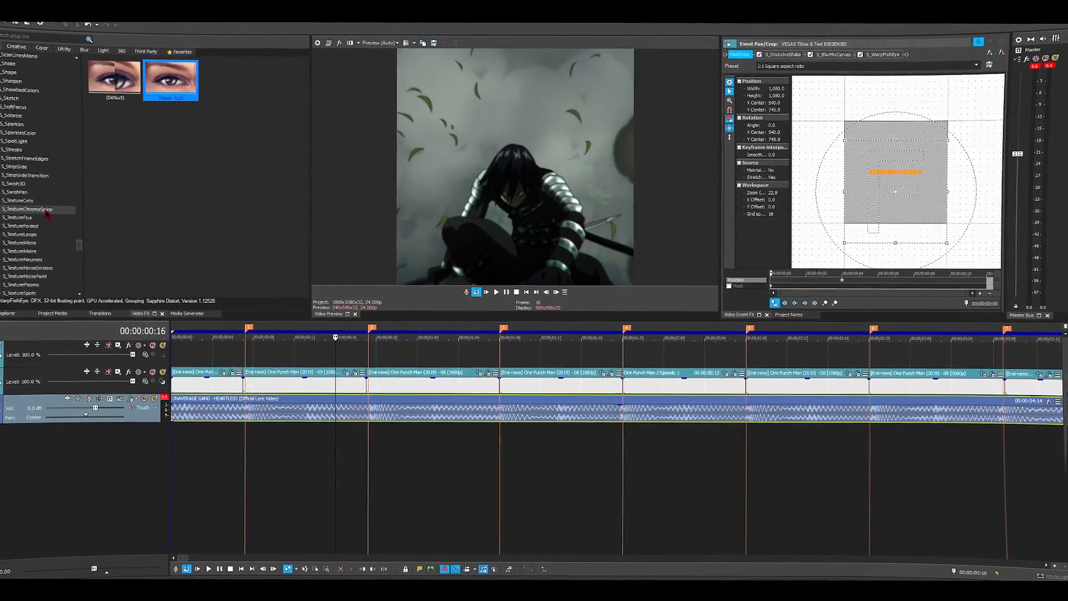
- Apply the Magic Bullet Looks video effect with the backward cherry preset to the clips' video track
{"action": "scroll", "coordinate": [48, 215], "scroll_direction": "up", "scroll_amount": 15}
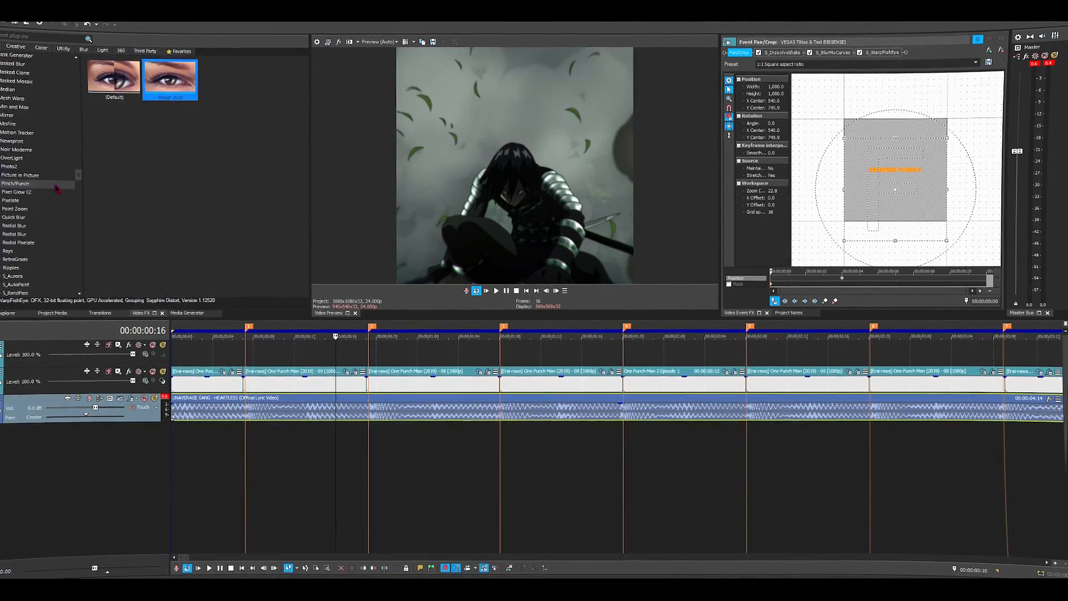
{"action": "scroll", "coordinate": [55, 188], "scroll_direction": "up", "scroll_amount": 2}
{"action": "left_click", "coordinate": [22, 98]}
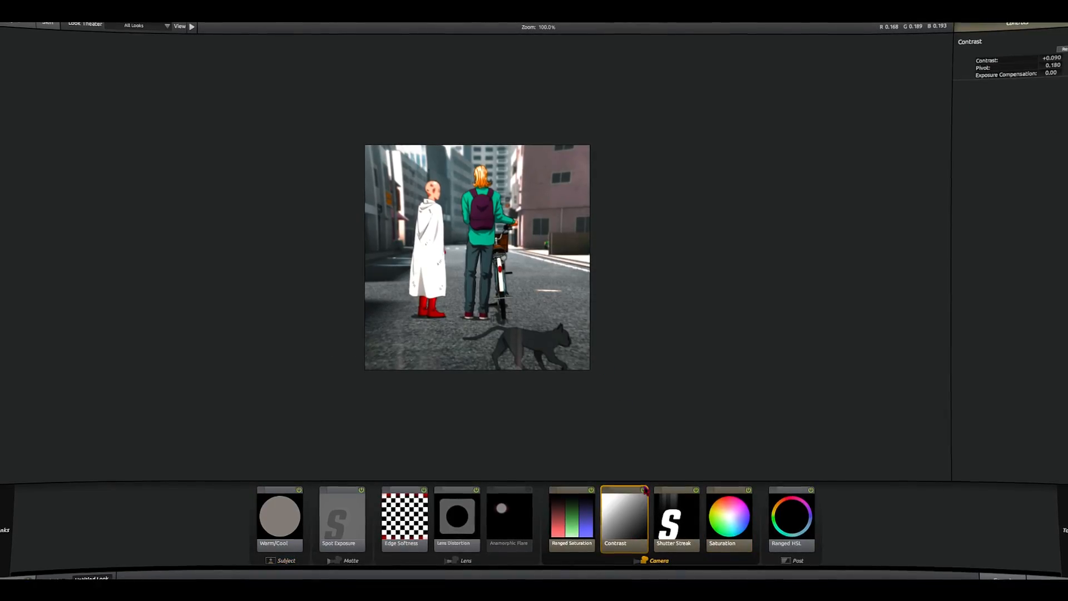
- Select Ranged Saturation, enable Anamorphic Flare and toggle Spot Exposure and Warm/Cool in the Magic Bullet look
{"action": "left_click", "coordinate": [594, 504]}
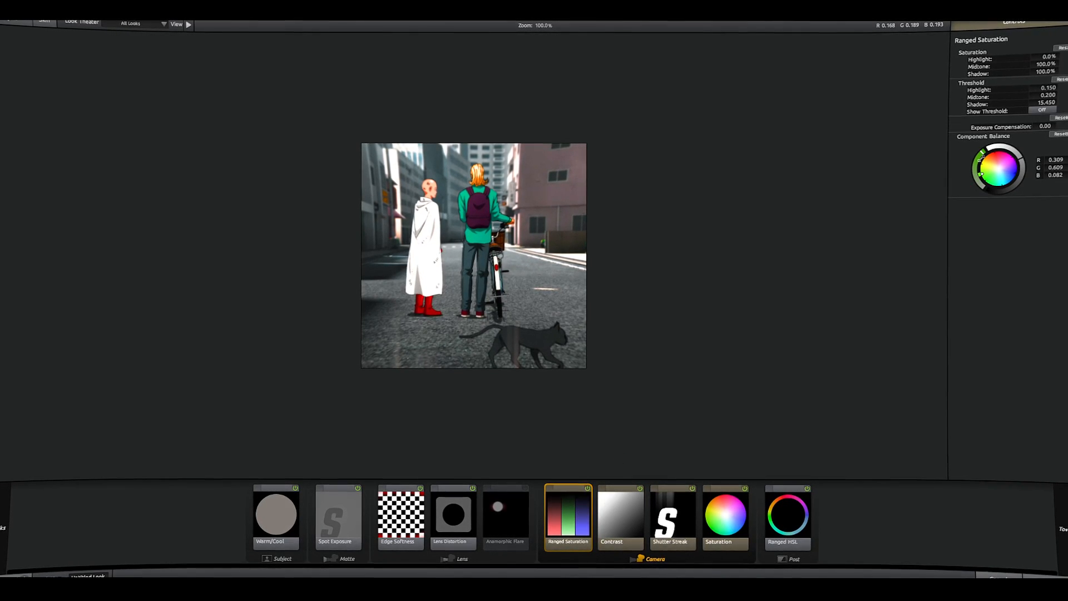
{"action": "left_click", "coordinate": [526, 491]}
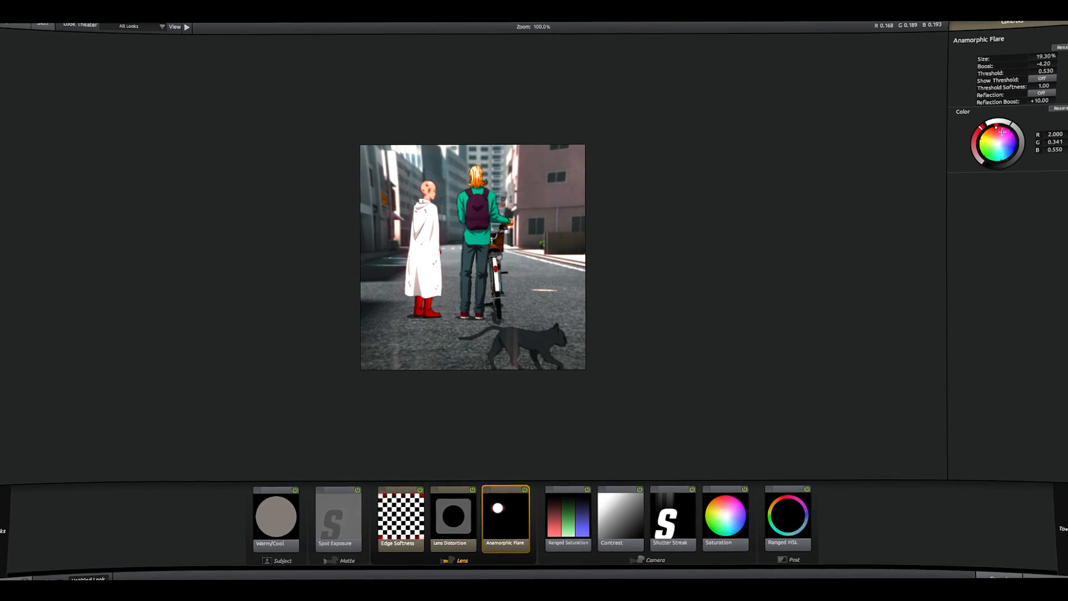
{"action": "left_click", "coordinate": [356, 498]}
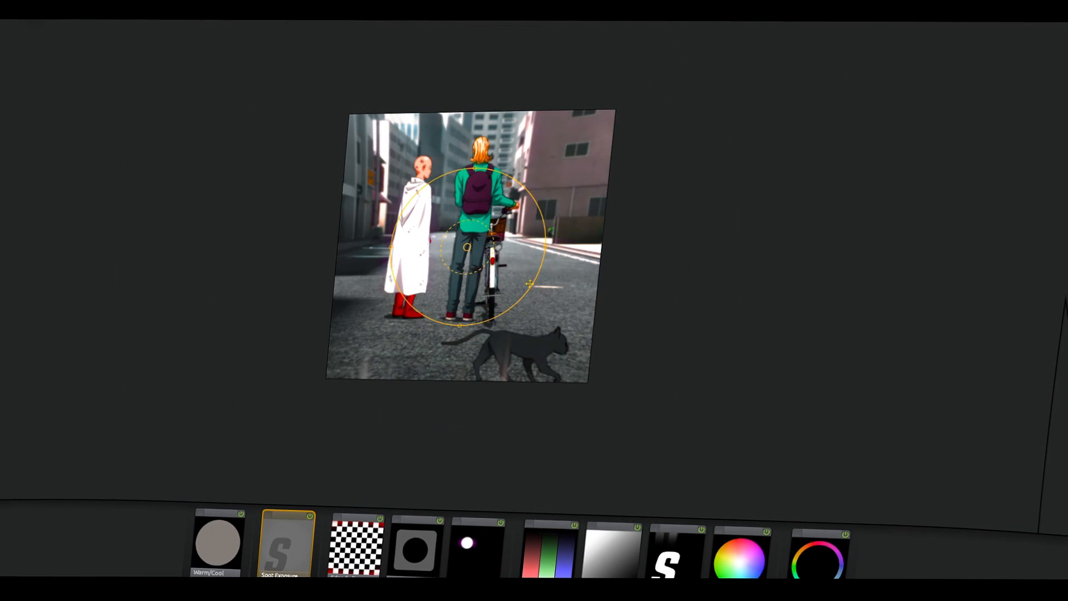
{"action": "left_click", "coordinate": [246, 521]}
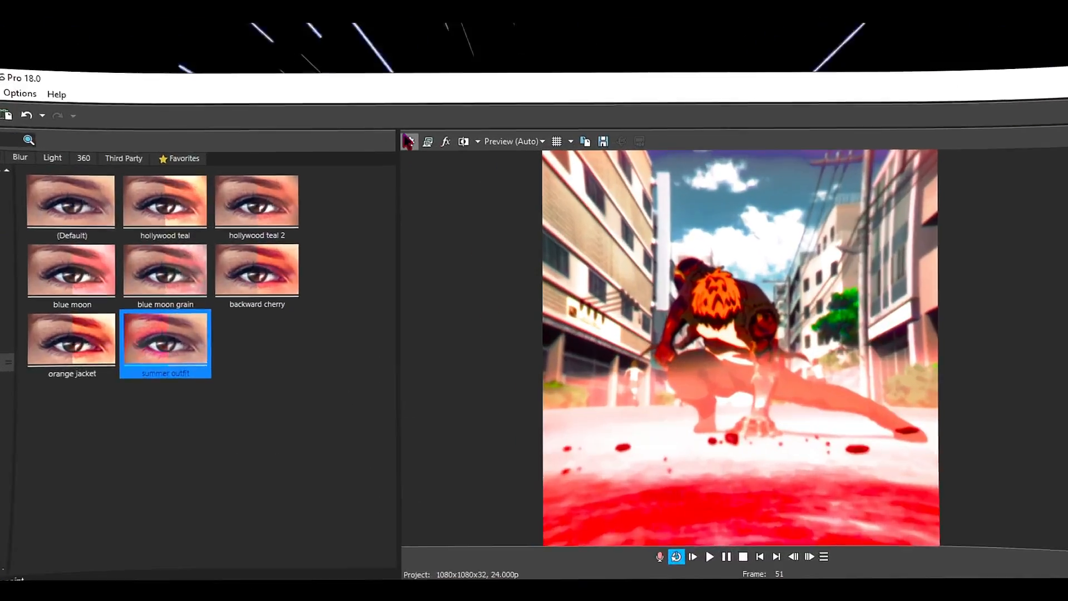
- Start a Render As export with the Sony AVC/MVC Internet 1920x1080-30p template and open the template for customizing
{"action": "left_click", "coordinate": [409, 141]}
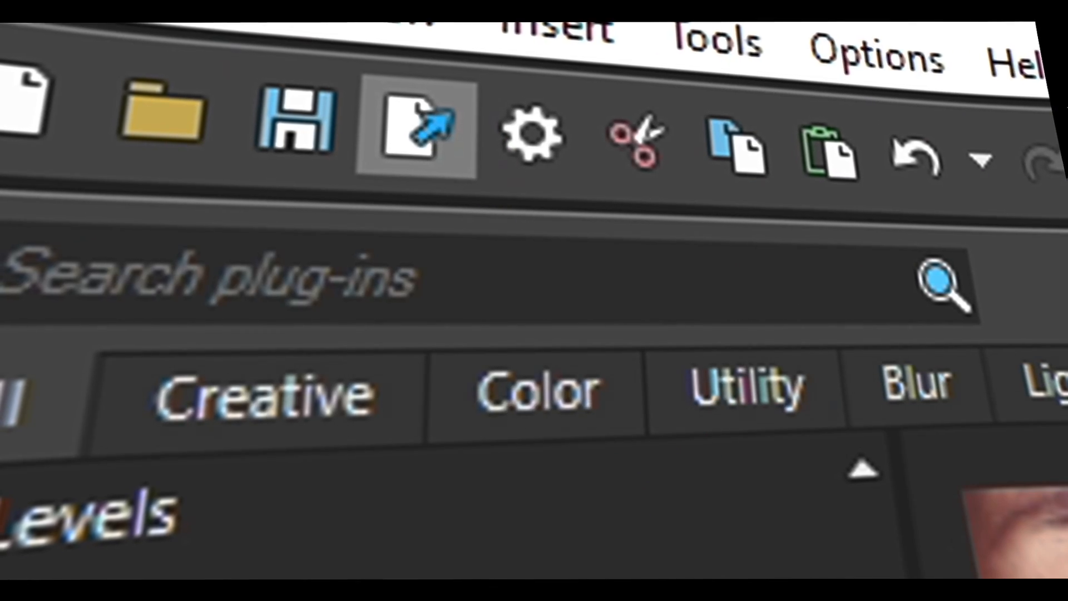
{"action": "left_click", "coordinate": [966, 155]}
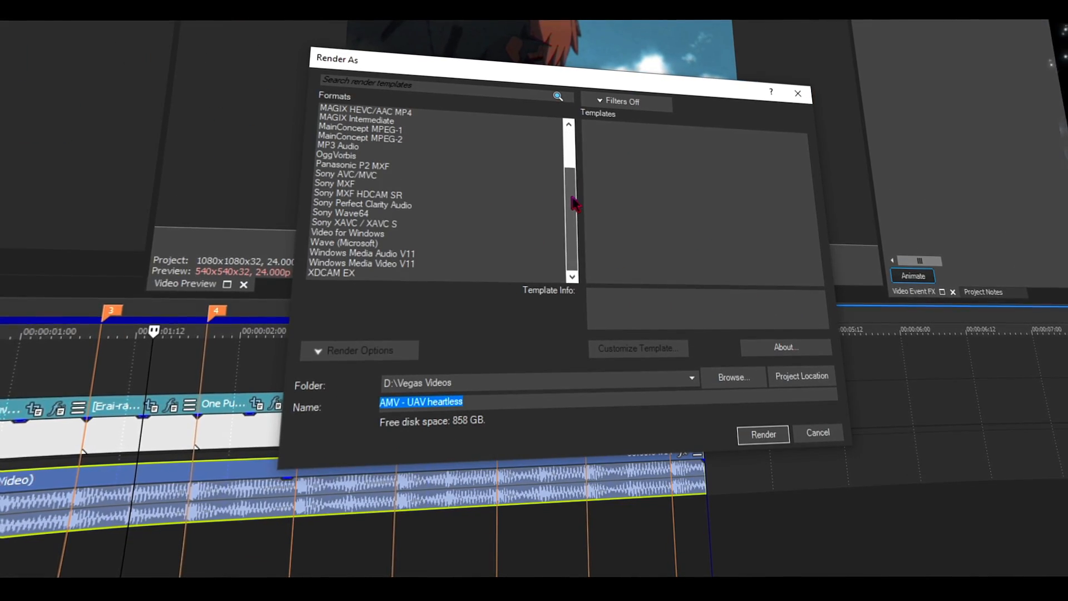
{"action": "left_click", "coordinate": [648, 129]}
{"action": "left_click", "coordinate": [648, 352]}
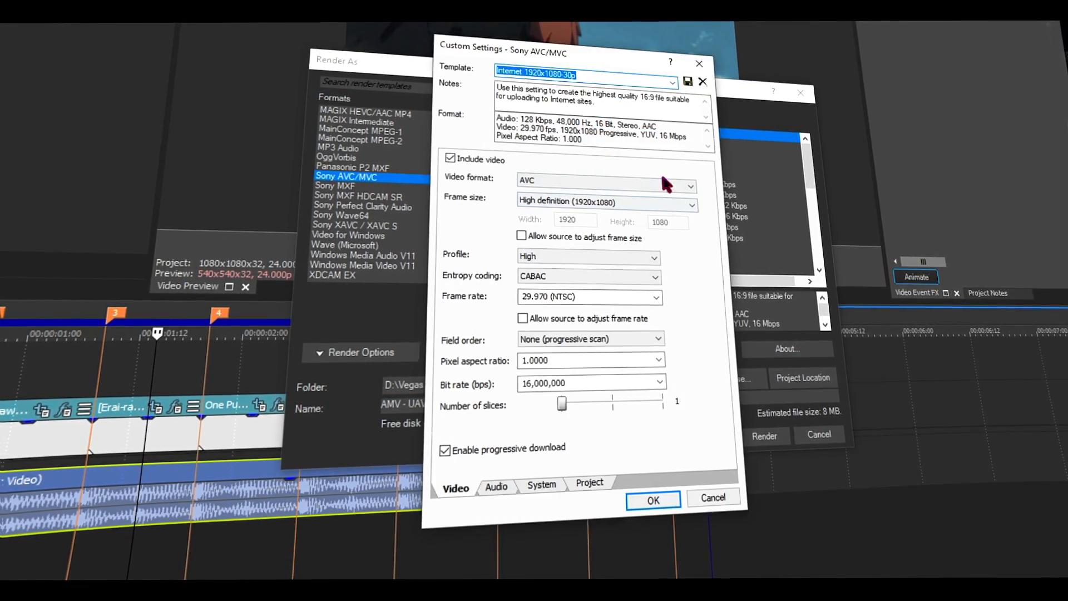
- Set the render template to a custom frame size of 1080 by 1080
{"action": "left_click", "coordinate": [632, 186]}
{"action": "left_click", "coordinate": [557, 192]}
{"action": "left_click", "coordinate": [565, 204]}
{"action": "left_click", "coordinate": [568, 216]}
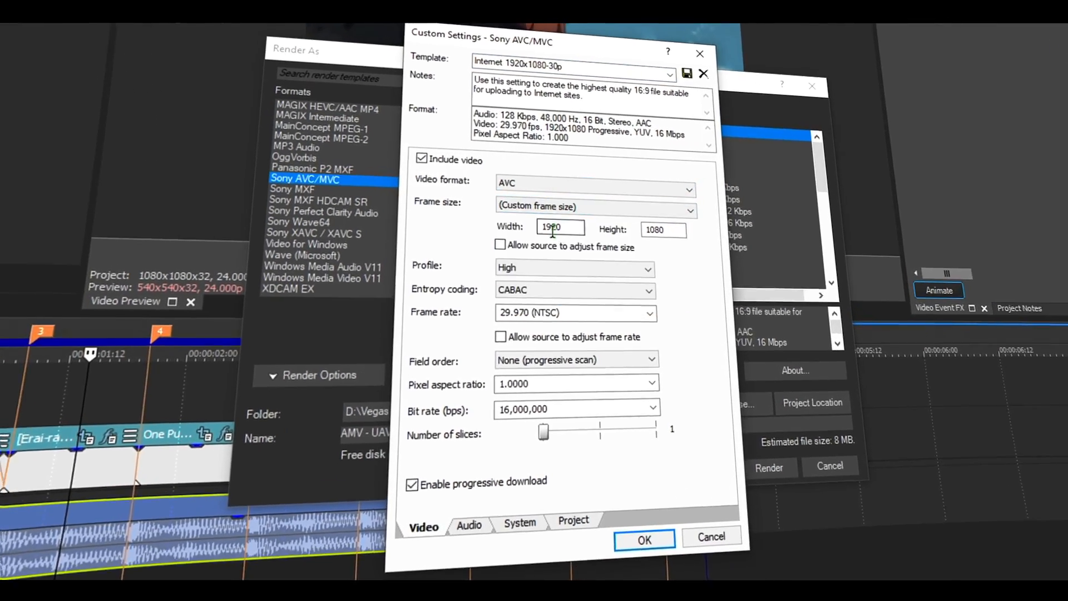
{"action": "double_click", "coordinate": [566, 224]}
{"action": "type", "text": "1080"}
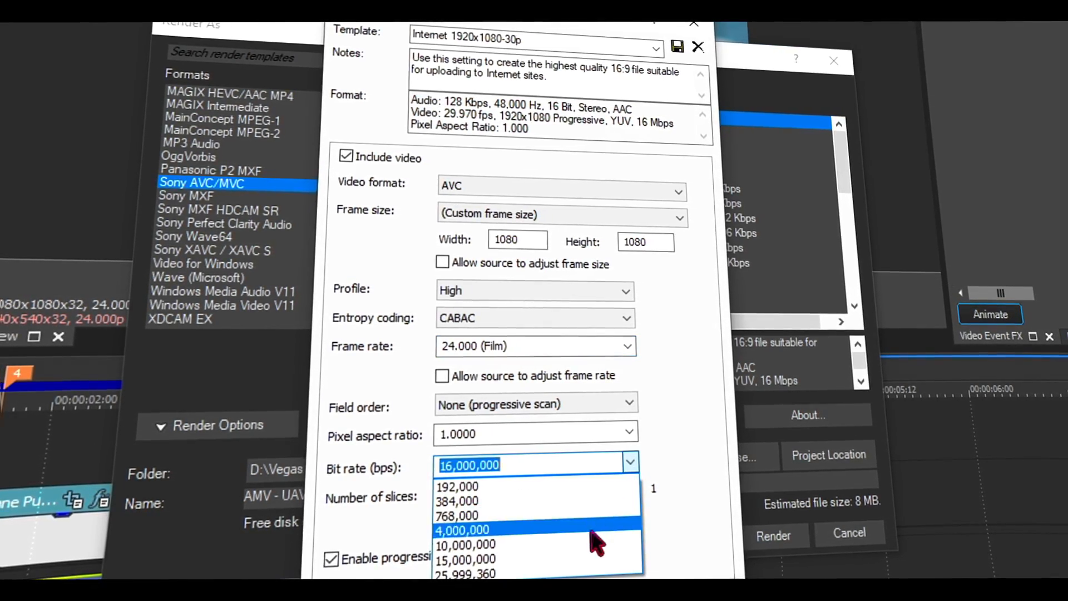
- Set the frame rate to 24.000 (Film) and the bit rate to 25,999,360 bps, and render AMV - UAV heartless.mp4
{"action": "left_click", "coordinate": [576, 572]}
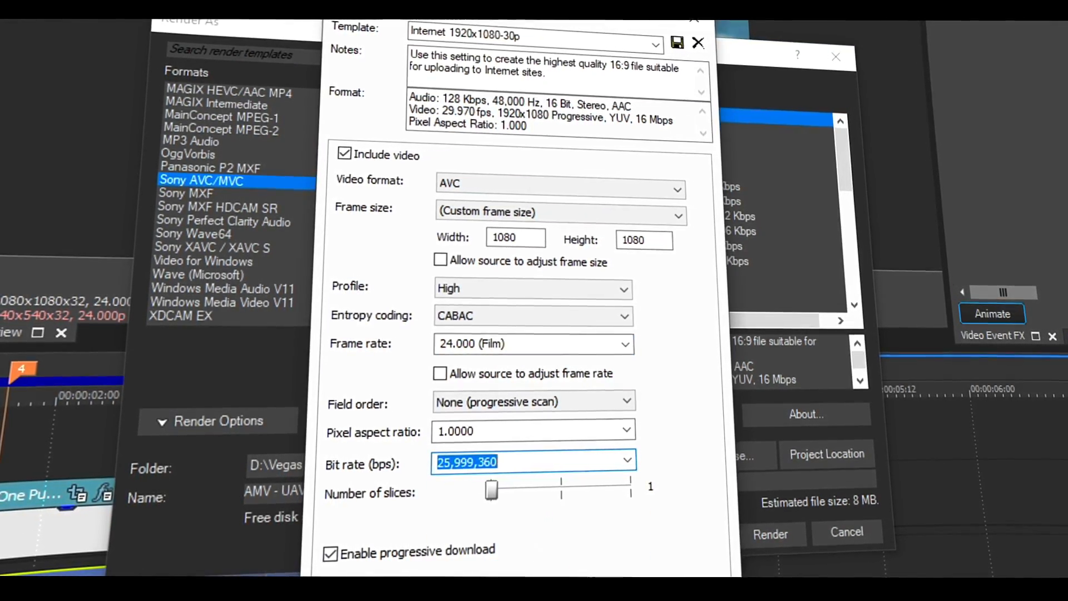
{"action": "key", "text": "Return"}
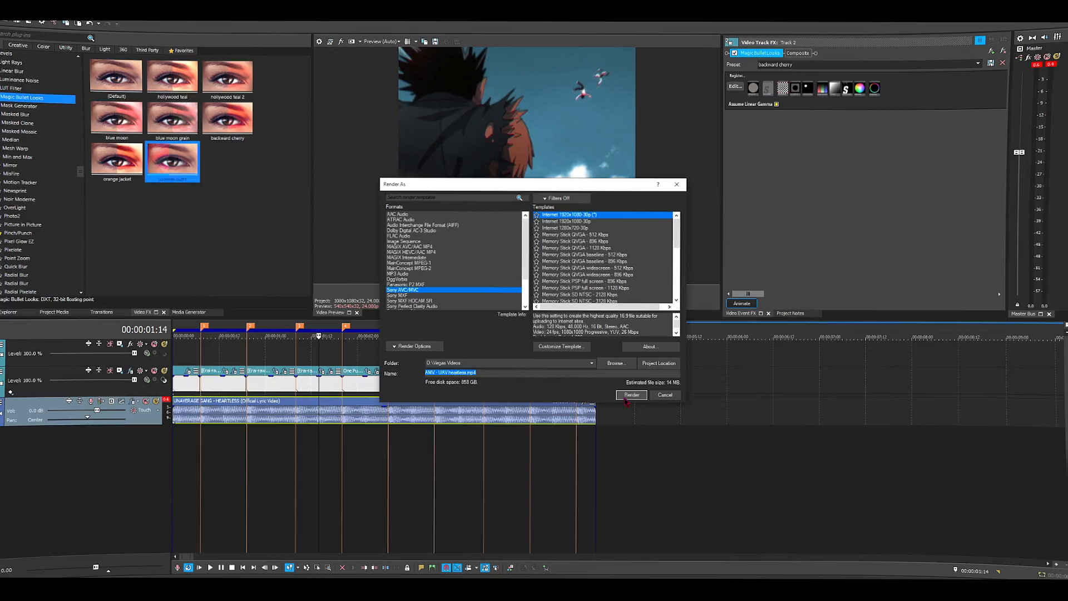
{"action": "left_click", "coordinate": [629, 397]}
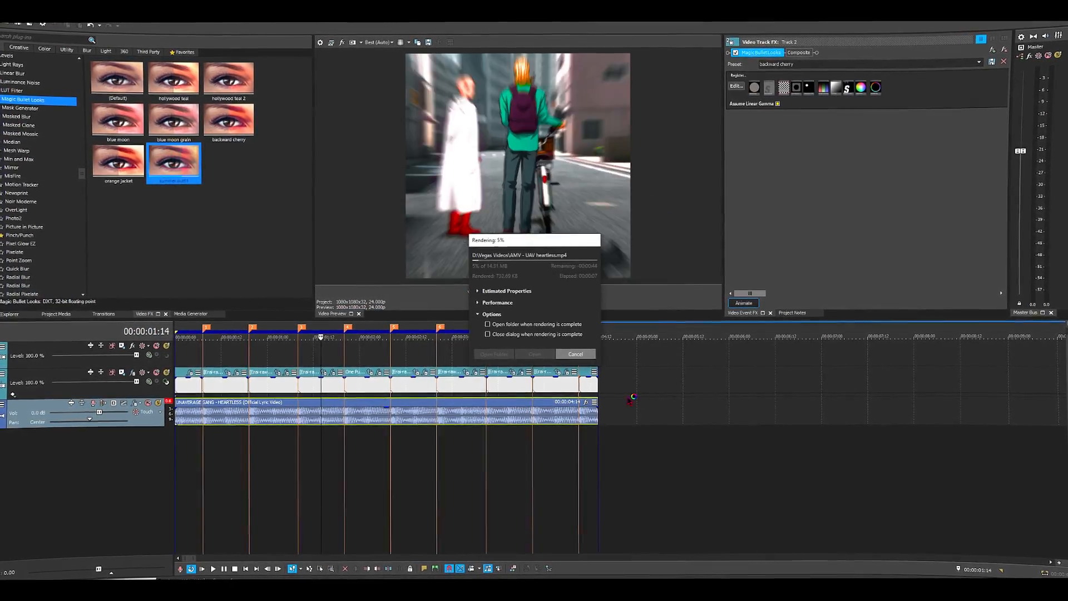